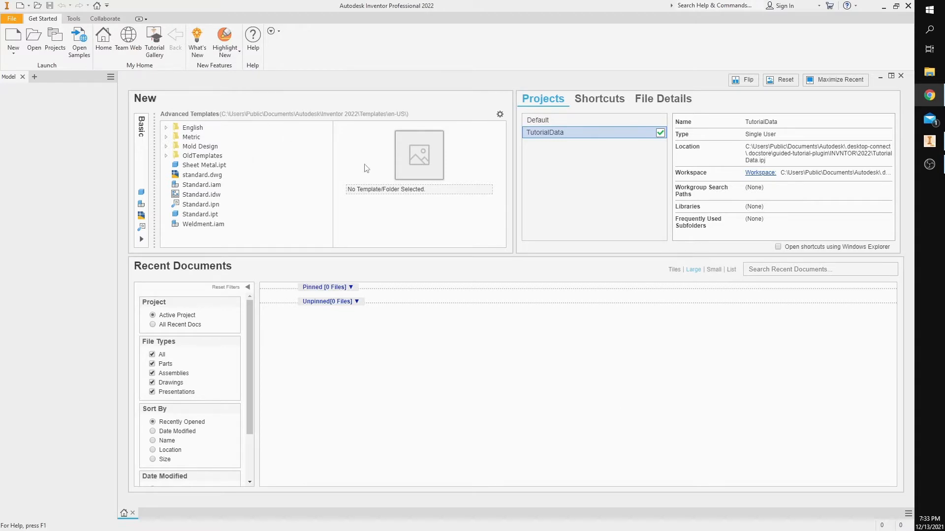
# Check the default template's measurement units and create a new part from Standard.ipt.
pyautogui.click(500, 114)
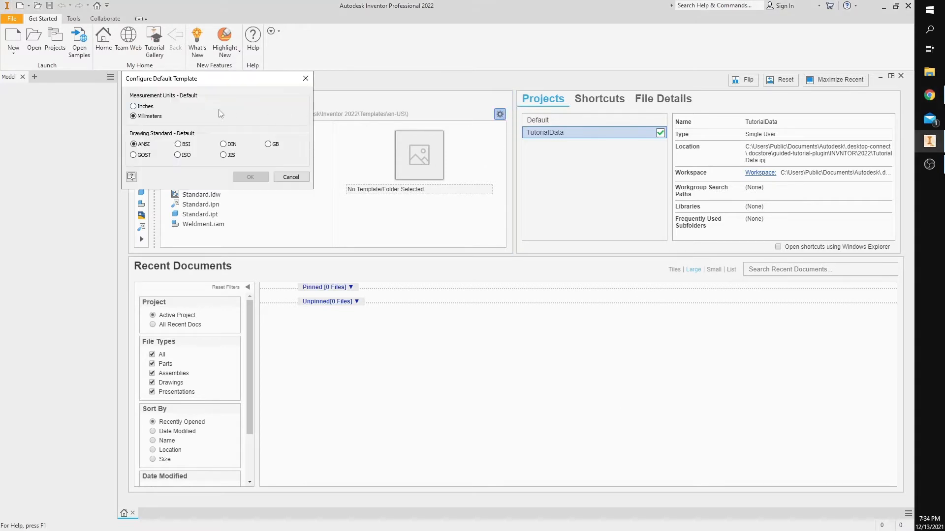
pyautogui.click(291, 178)
pyautogui.click(17, 39)
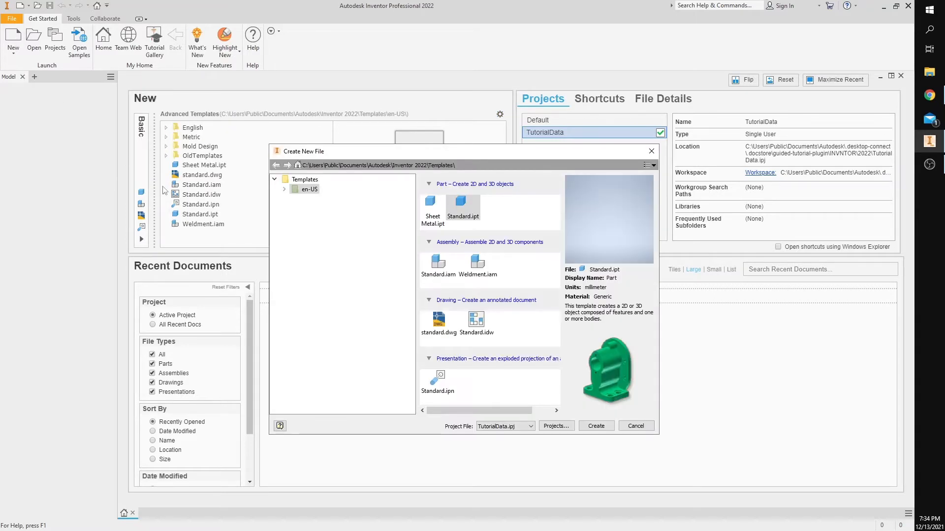
pyautogui.click(598, 429)
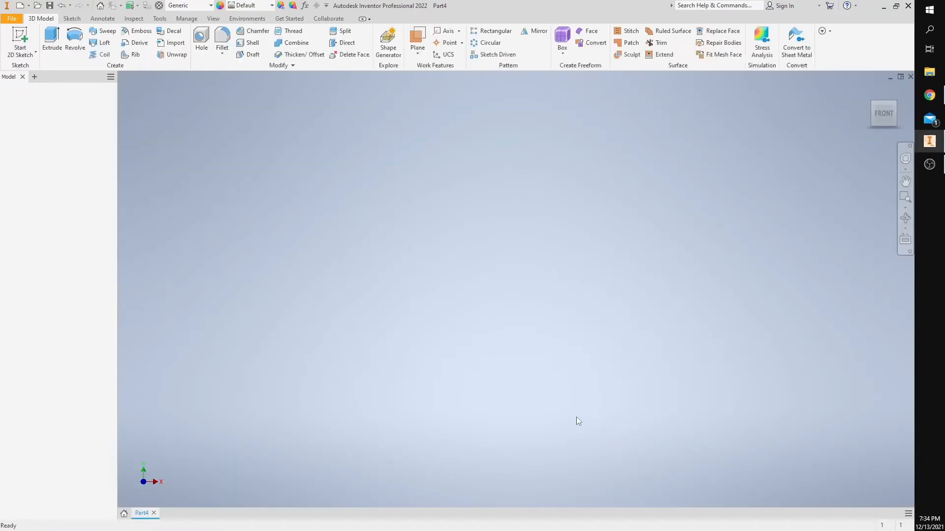
# Sketch a rectangle 41 mm wide and 32 mm high on the front origin plane, starting at the origin.
pyautogui.click(34, 44)
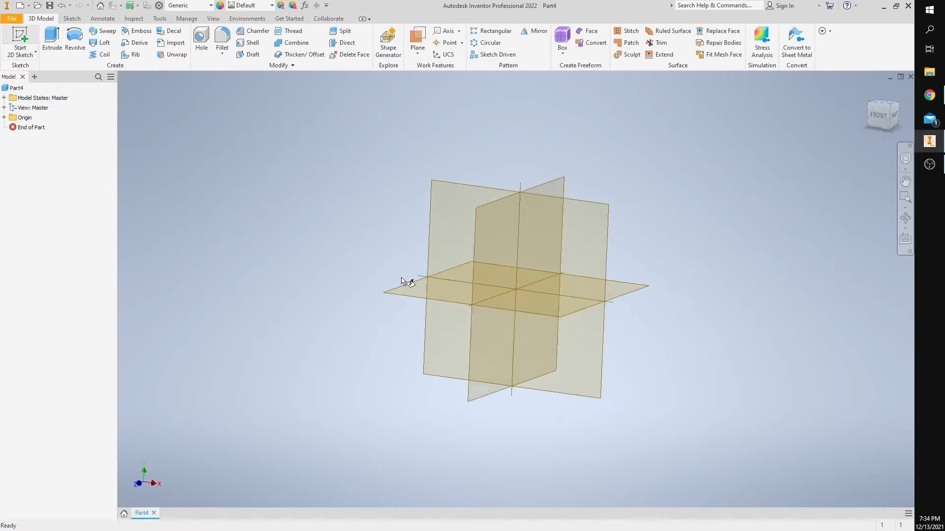
pyautogui.click(585, 284)
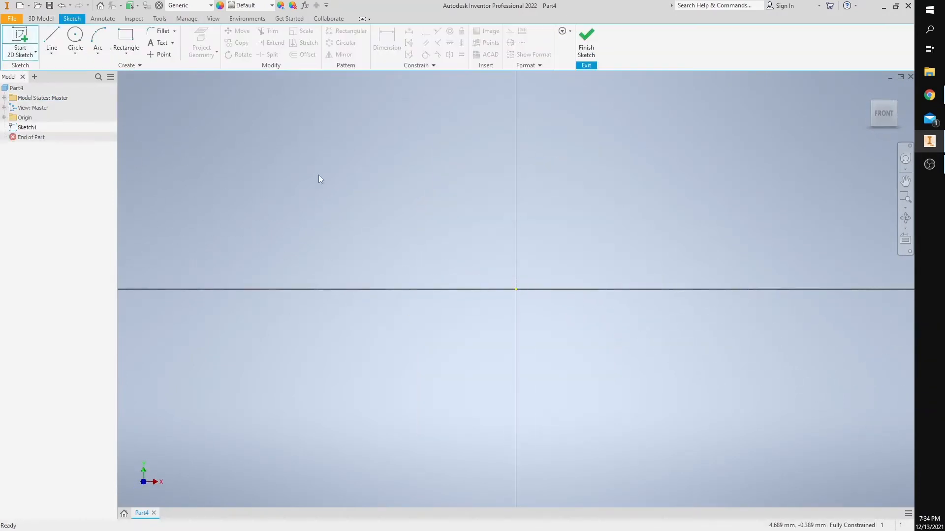
pyautogui.click(123, 39)
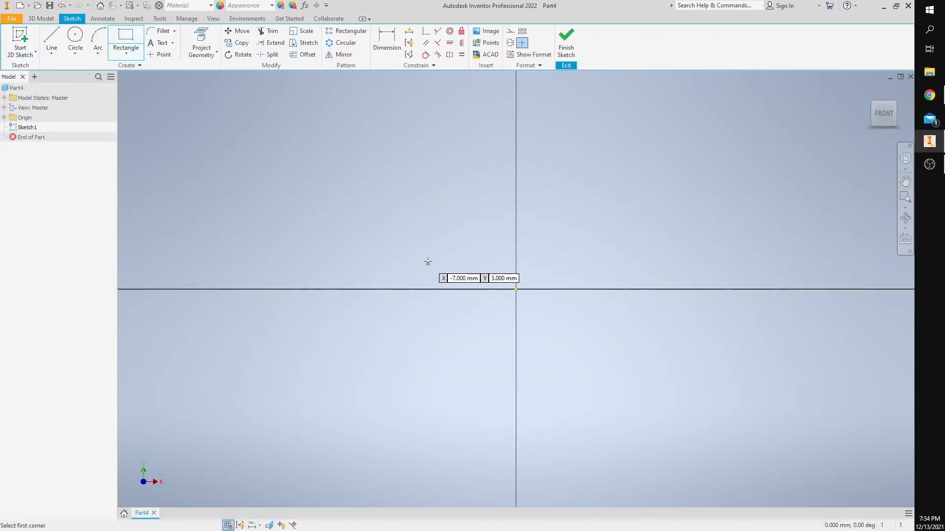
pyautogui.click(515, 290)
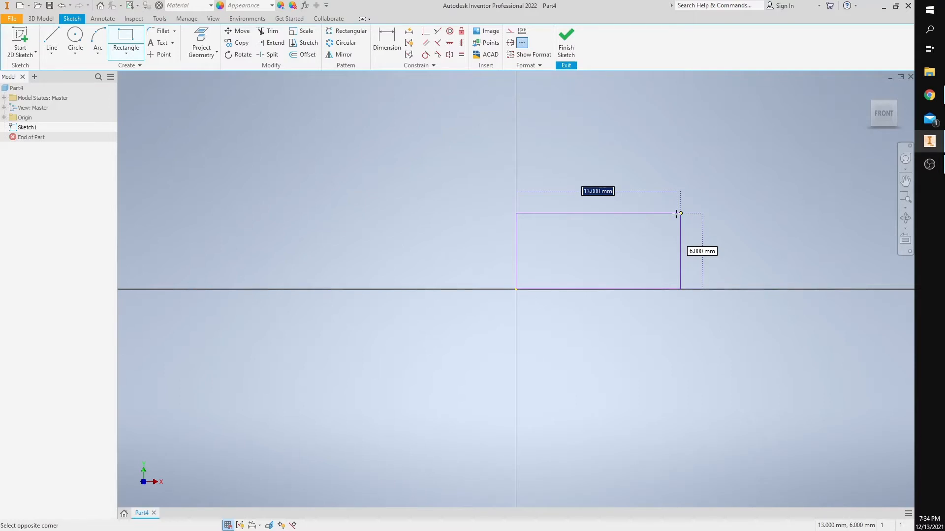
pyautogui.write('41')
pyautogui.press('Tab')
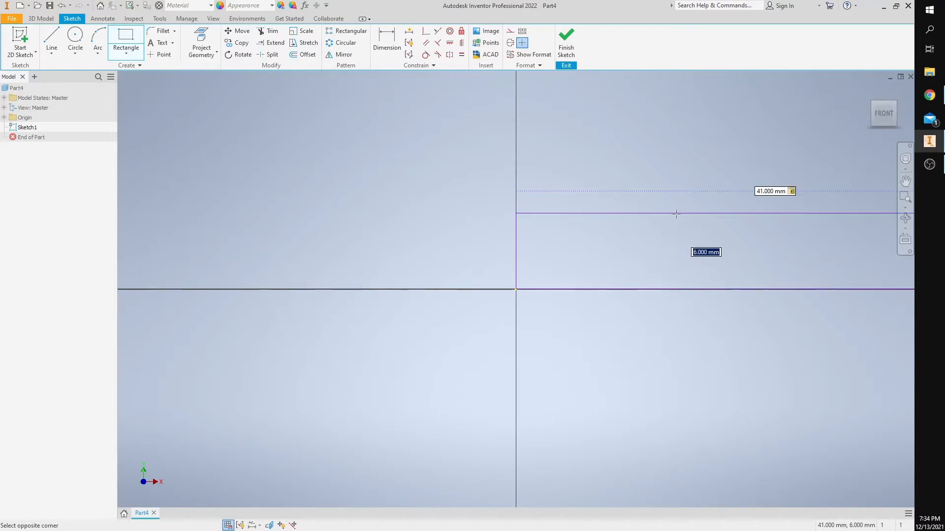
pyautogui.write('32')
pyautogui.press('Return')
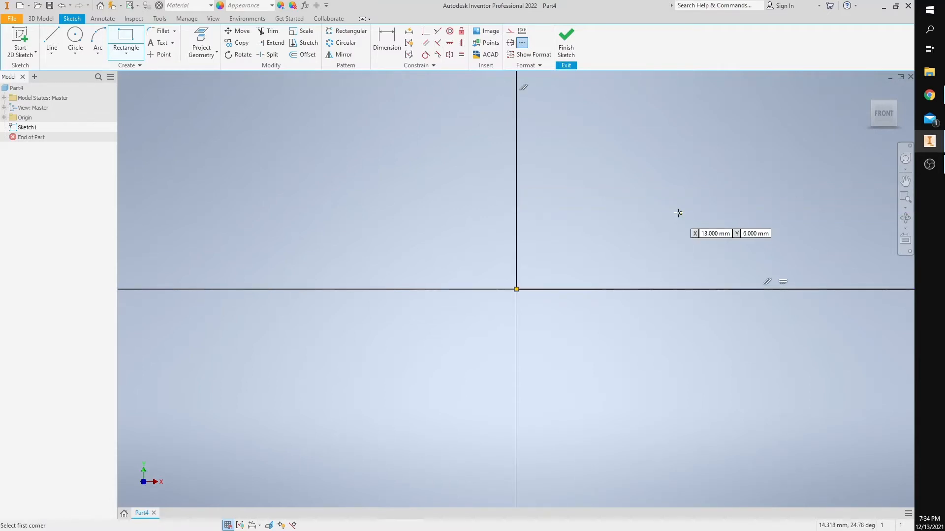
pyautogui.scroll(2, 677, 214)
pyautogui.moveTo(699, 222); pyautogui.dragTo(588, 381, button='middle')
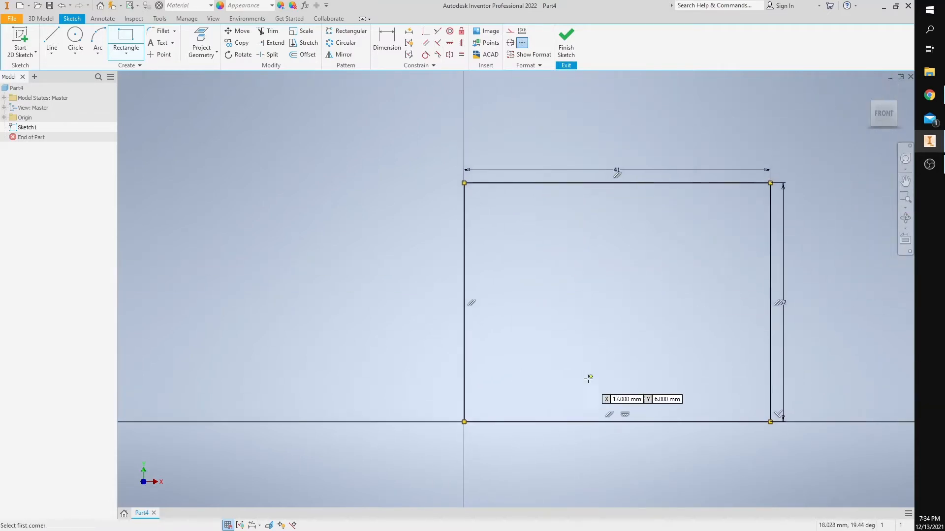
# Draw a 5 mm diameter circle centred on the rectangle's upper-left corner.
pyautogui.click(75, 38)
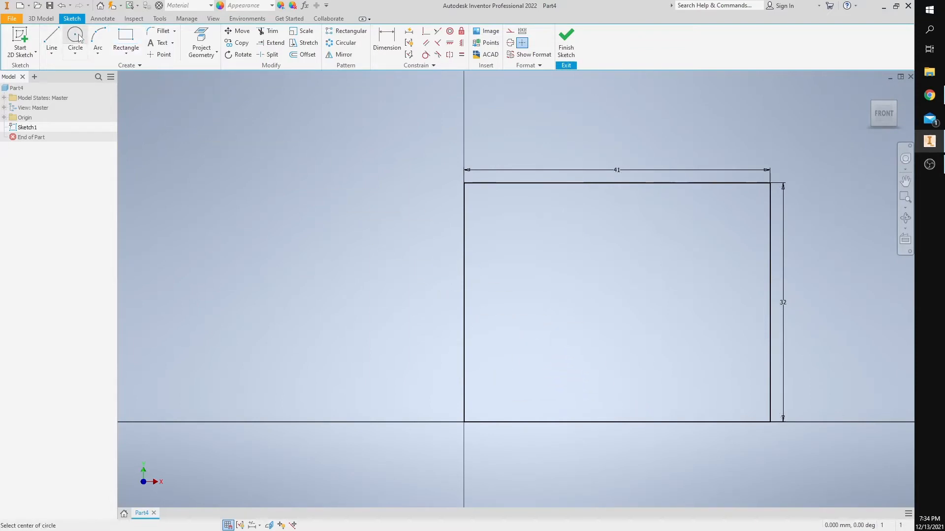
pyautogui.click(464, 184)
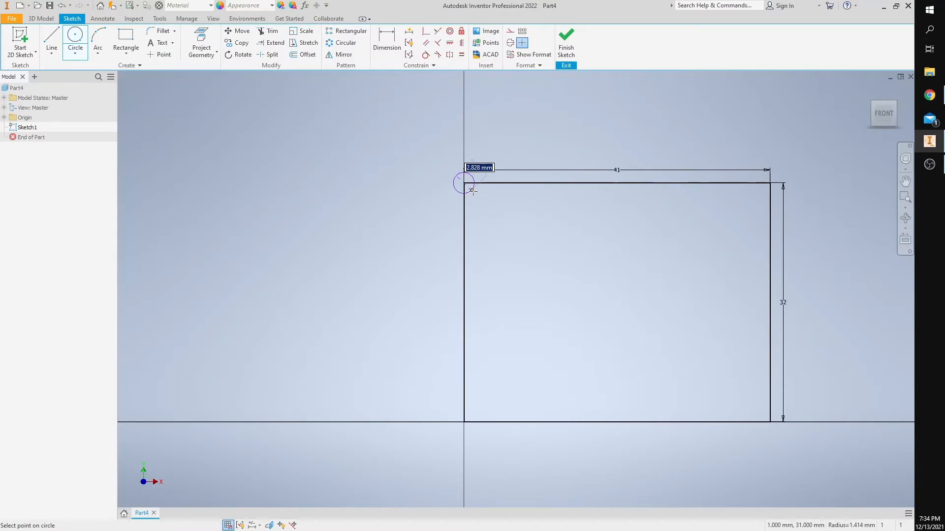
pyautogui.write('5')
pyautogui.press('Return')
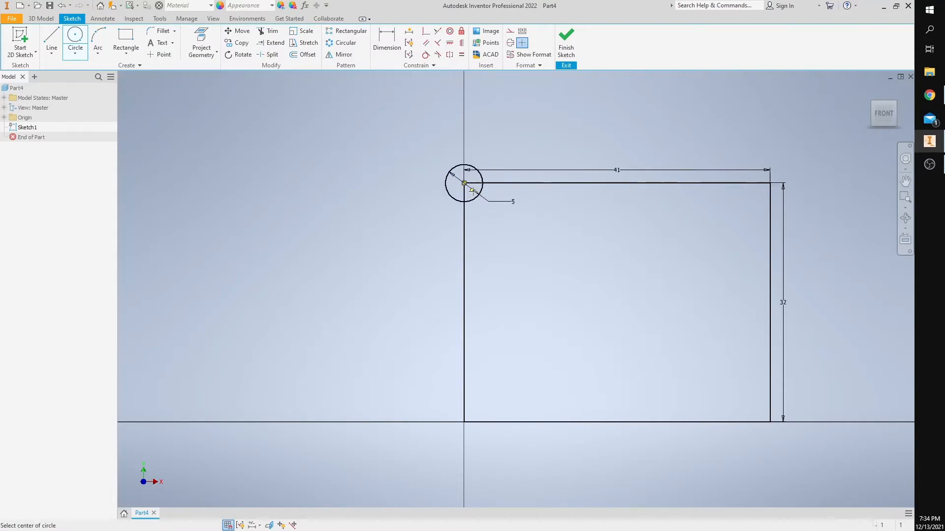
# Trim the circle's arc inside the rectangle and the edge segments inside the circle, undoing the excess trim, and finish the sketch.
pyautogui.scroll(5, 480, 200)
pyautogui.scroll(3, 481, 199)
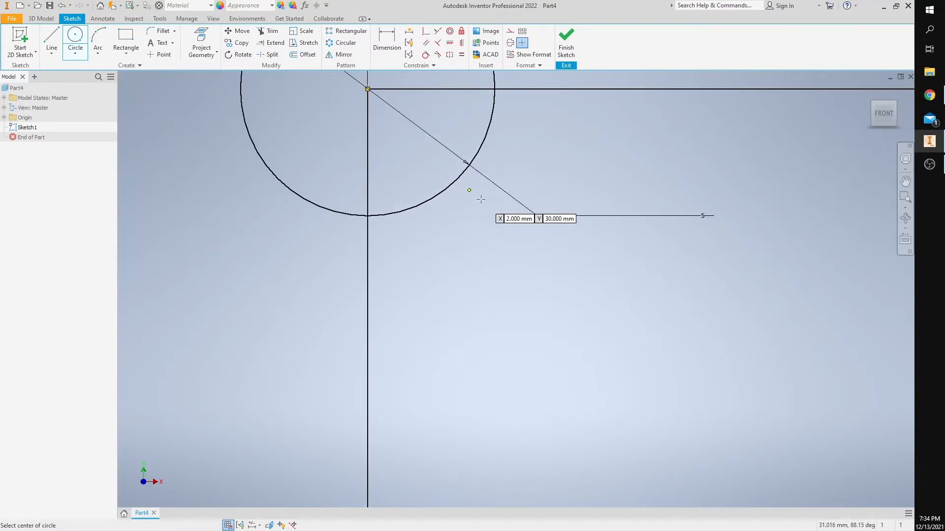
pyautogui.click(268, 32)
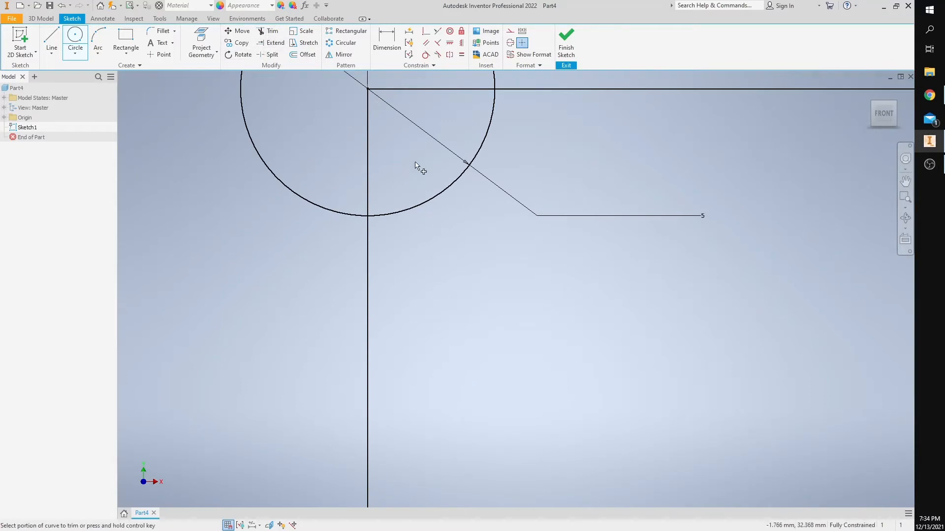
pyautogui.click(455, 188)
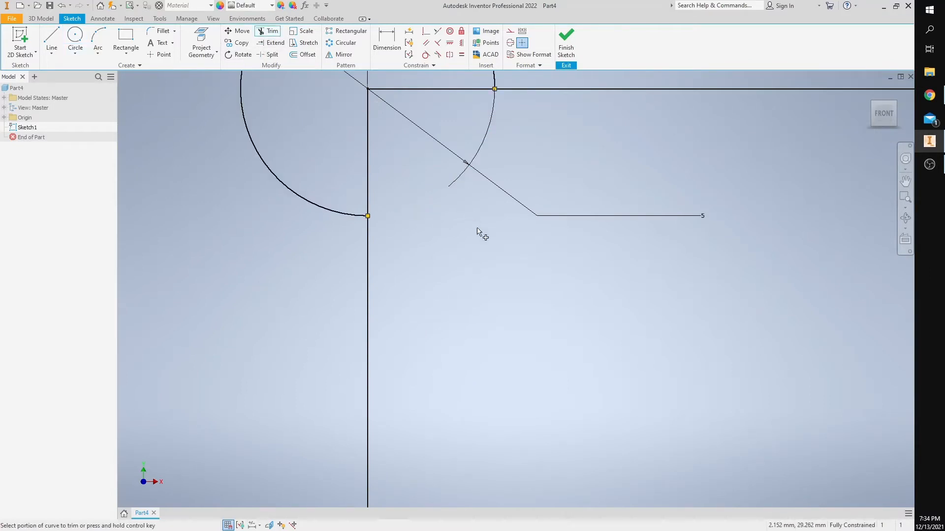
pyautogui.moveTo(481, 234)
pyautogui.mouseDown(button='middle')
pyautogui.moveTo(454, 261)
pyautogui.moveTo(397, 220)
pyautogui.mouseUp(button='middle')
pyautogui.click(369, 149)
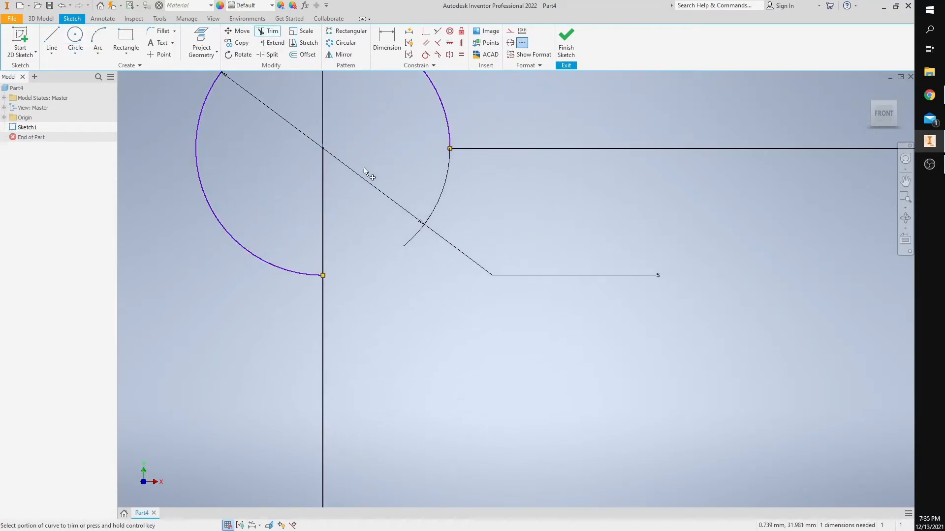
pyautogui.click(325, 206)
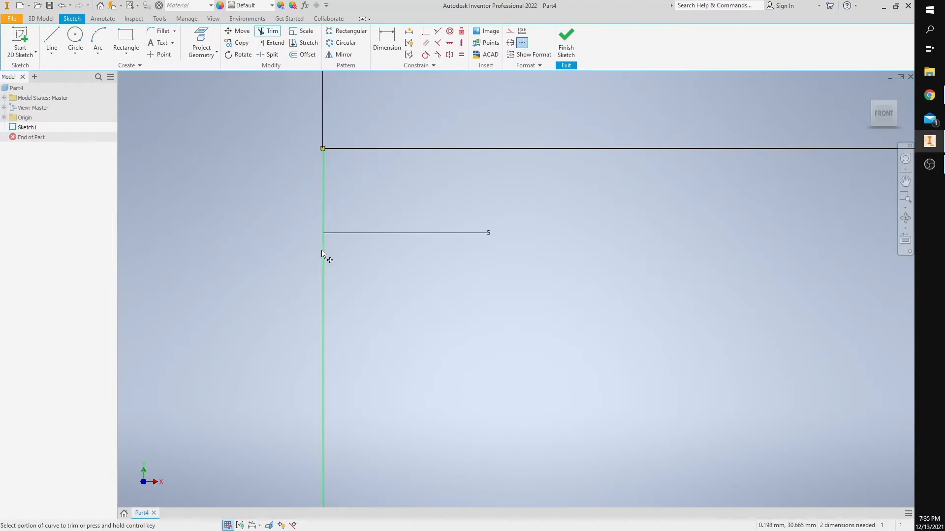
pyautogui.click(63, 6)
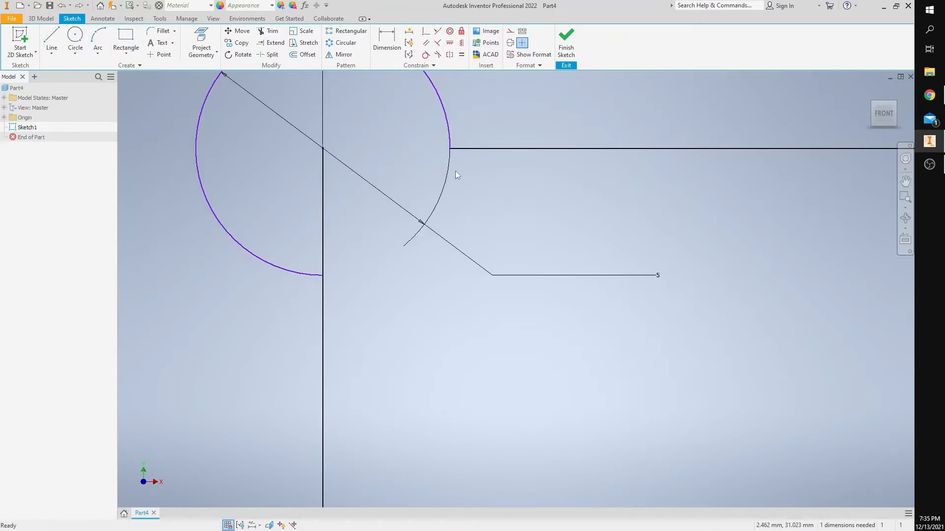
pyautogui.click(566, 47)
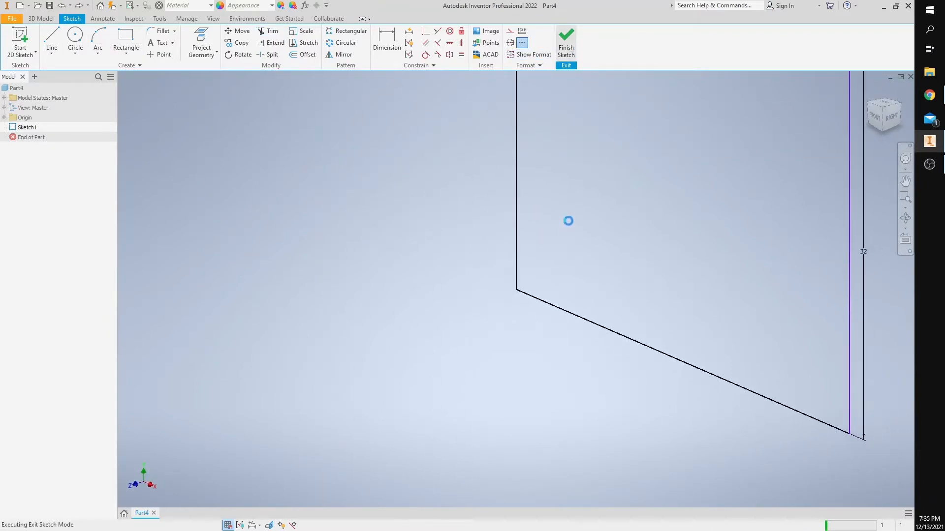
# Extrude the rectangle with its rounded corner profile 55 mm as a solid body.
pyautogui.moveTo(630, 199); pyautogui.dragTo(599, 299, button='middle')
pyautogui.scroll(3, 583, 282)
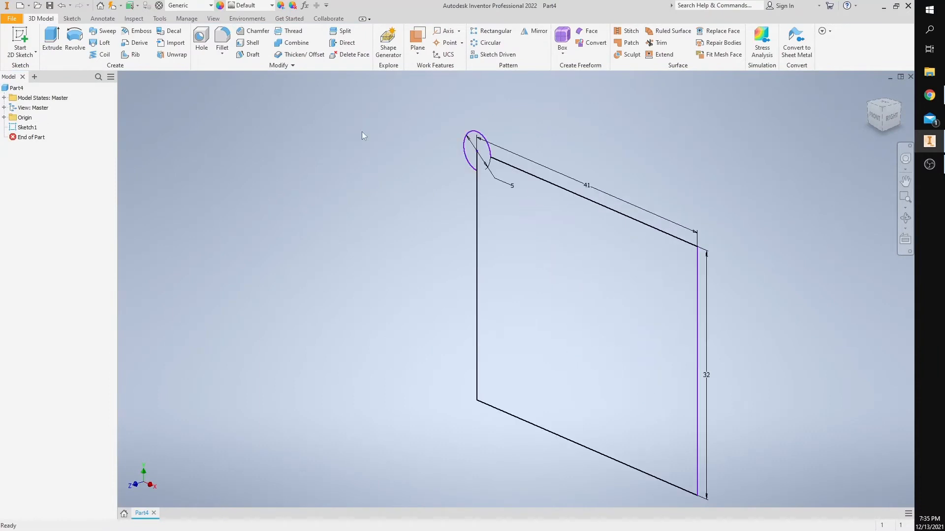
pyautogui.click(52, 42)
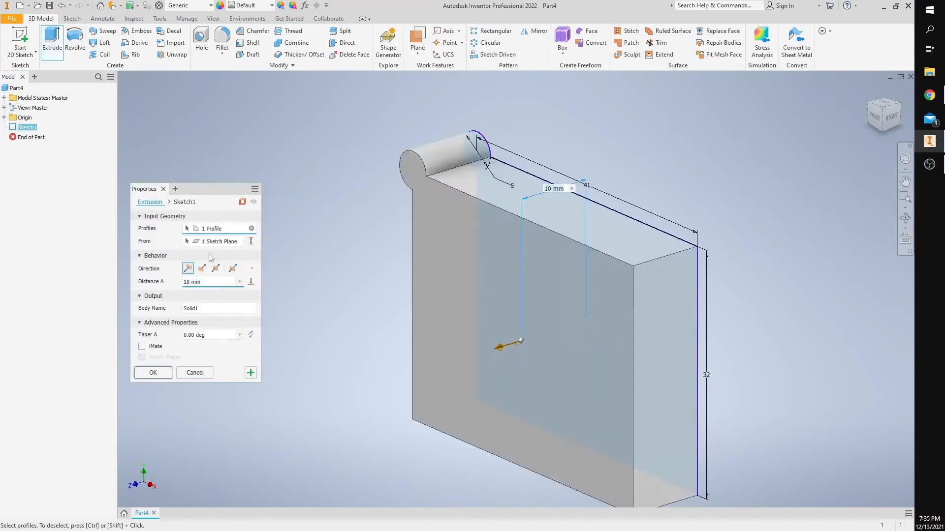
pyautogui.click(190, 282)
pyautogui.press('BackSpace')
pyautogui.press('BackSpace')
pyautogui.write('55')
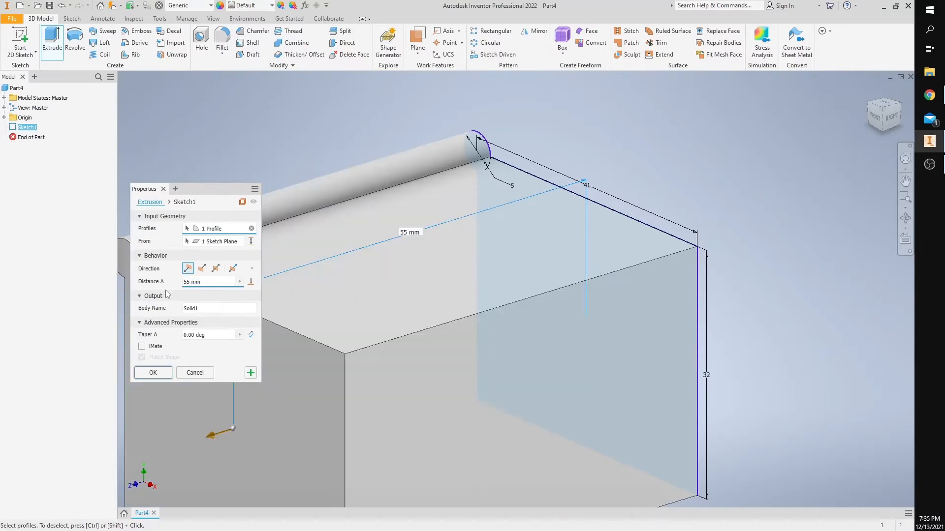
pyautogui.click(161, 377)
pyautogui.moveTo(494, 320); pyautogui.dragTo(628, 258, button='middle')
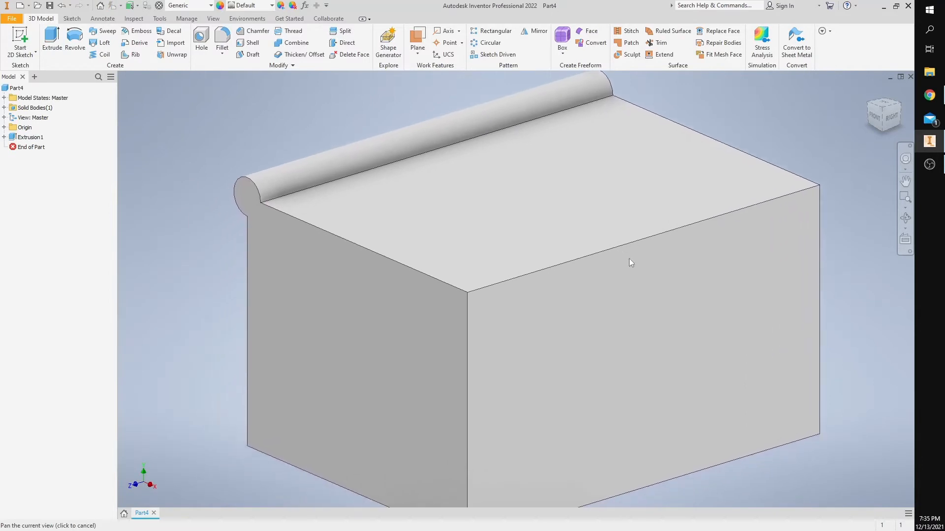
# Sketch a rectangle inset slightly from the edges of the block's flat top face and finish the sketch.
pyautogui.scroll(-3, 640, 273)
pyautogui.scroll(3, 665, 293)
pyautogui.scroll(-3, 665, 292)
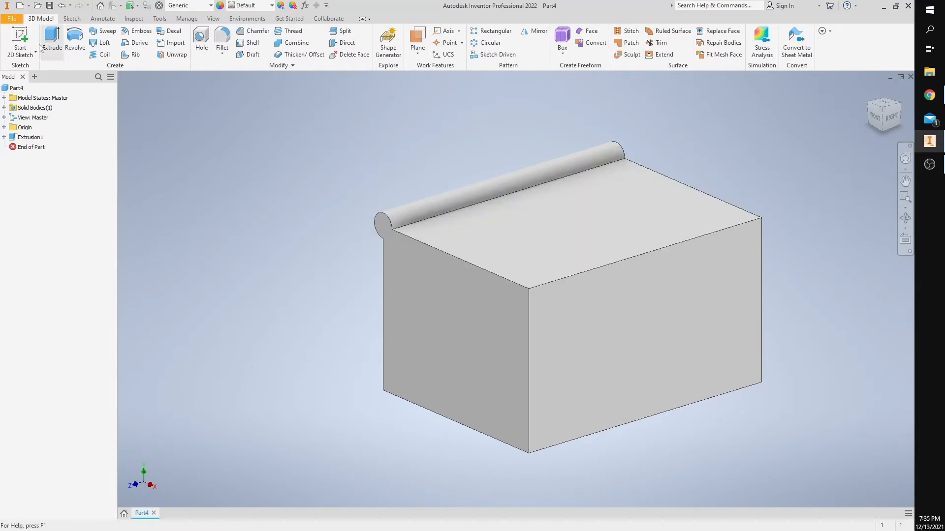
pyautogui.click(20, 41)
pyautogui.click(539, 255)
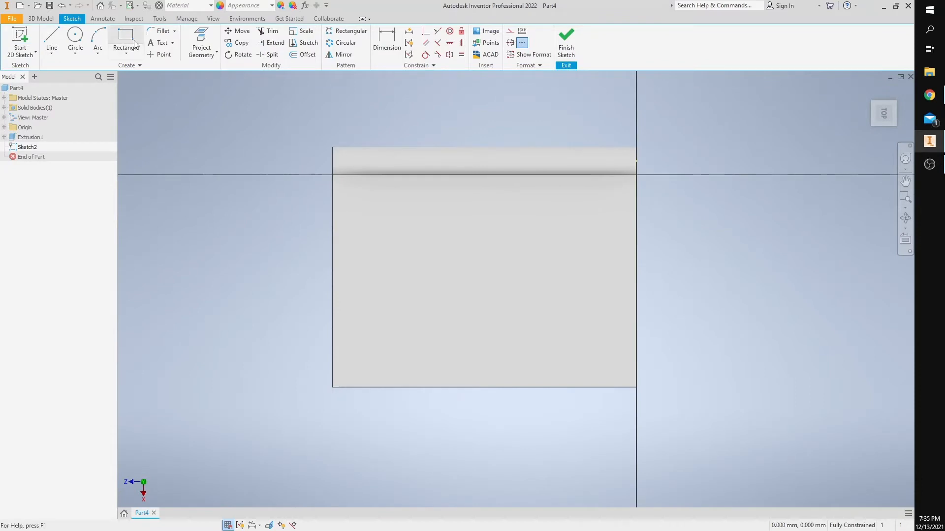
pyautogui.click(135, 43)
pyautogui.click(343, 191)
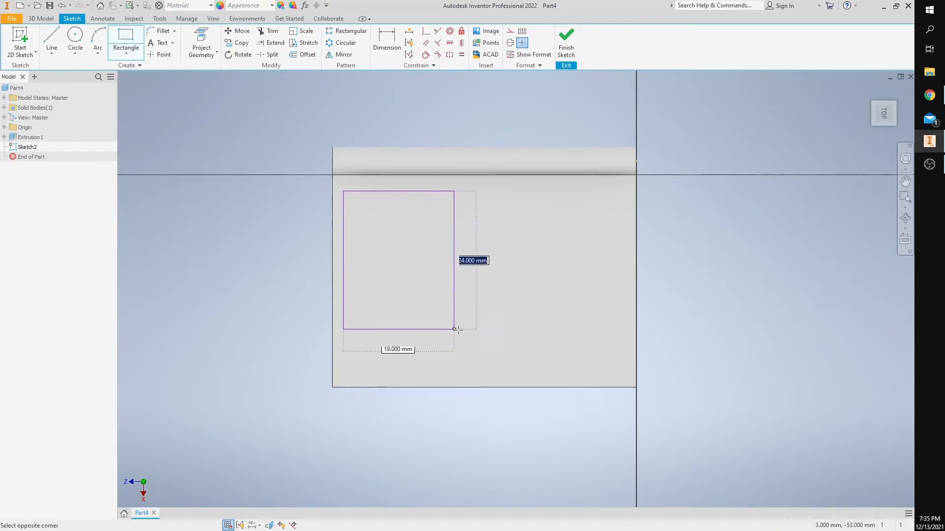
pyautogui.click(626, 373)
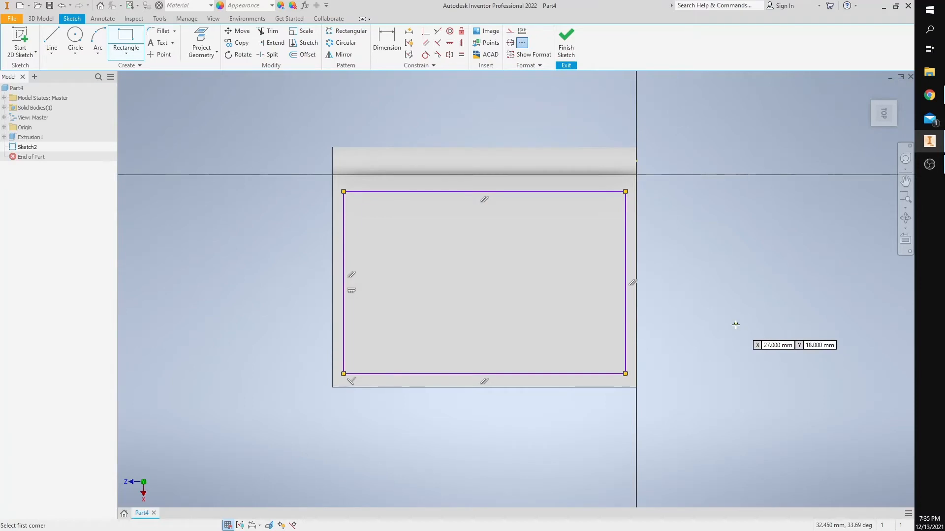
pyautogui.press('Escape')
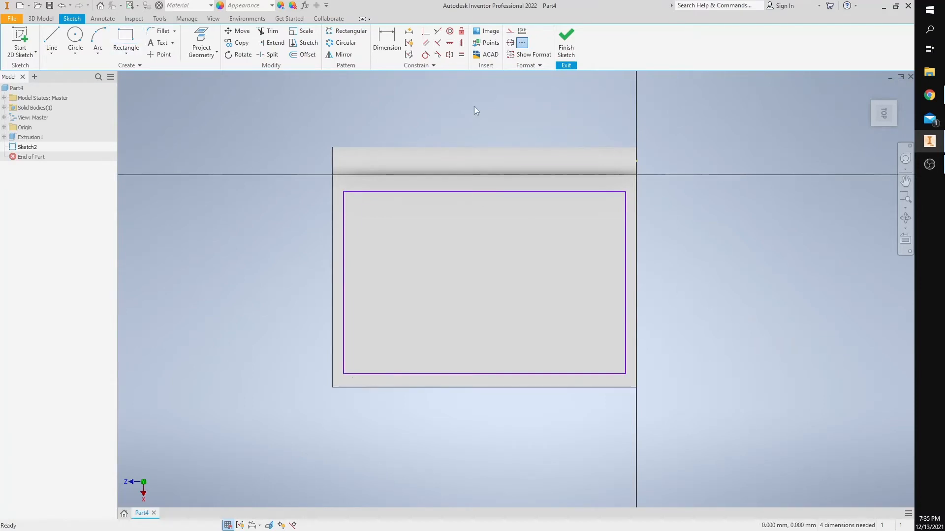
pyautogui.click(387, 42)
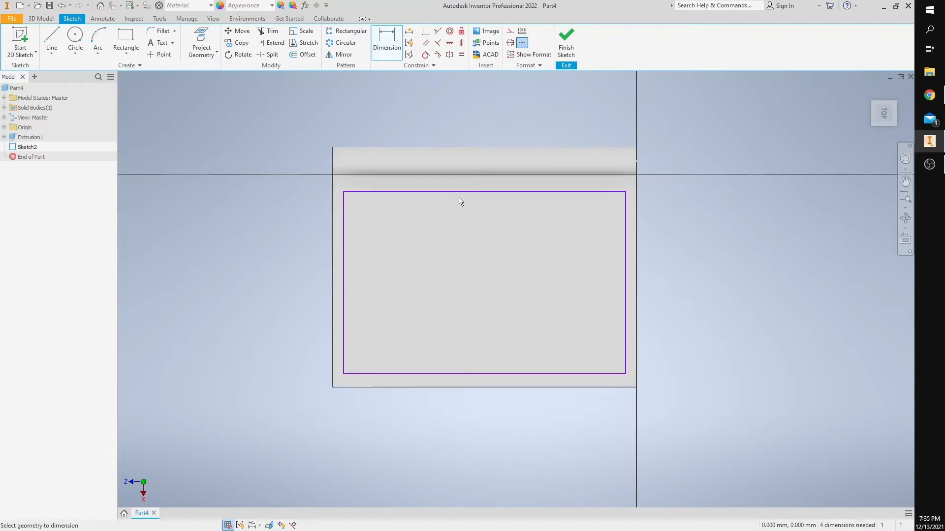
pyautogui.click(564, 45)
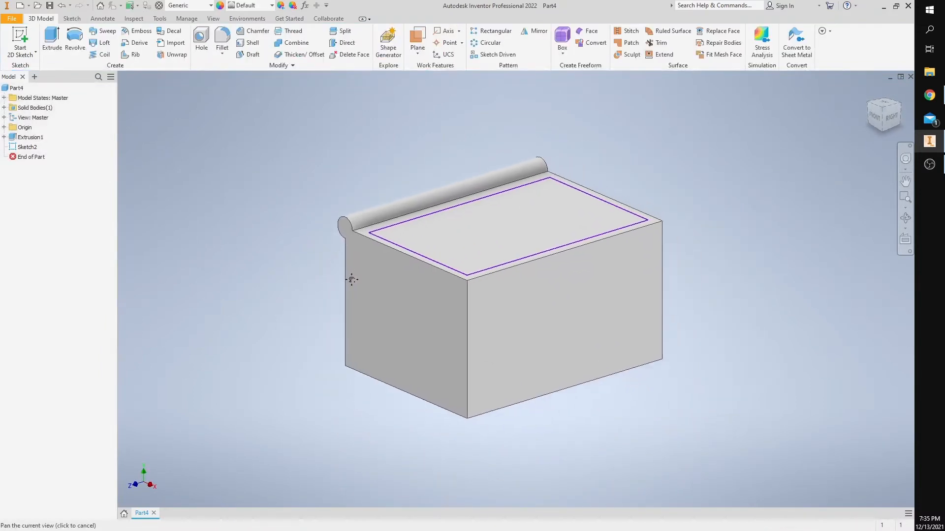
# Extrude the inset rectangle as a cut 30 mm deep into the block to hollow out the box.
pyautogui.click(51, 42)
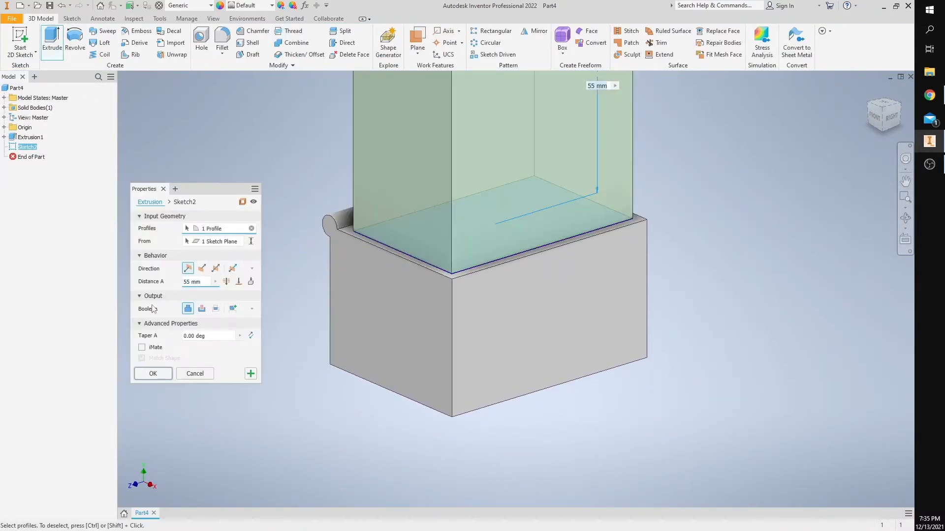
pyautogui.click(201, 309)
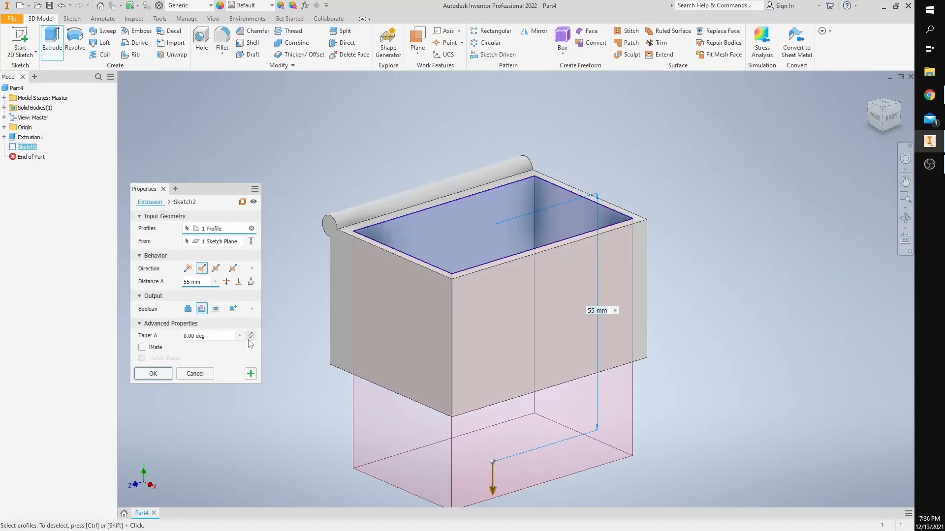
pyautogui.click(190, 282)
pyautogui.click(189, 282)
pyautogui.press('BackSpace')
pyautogui.press('BackSpace')
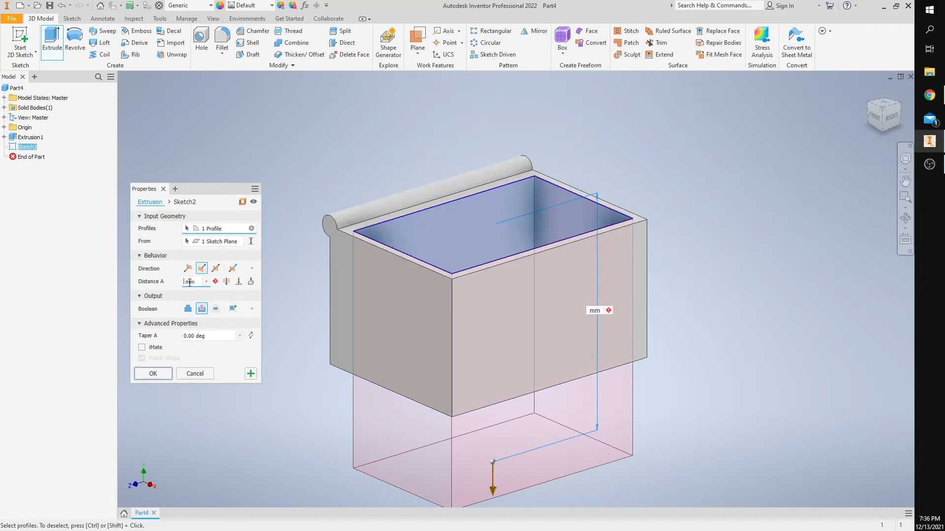
pyautogui.write('10')
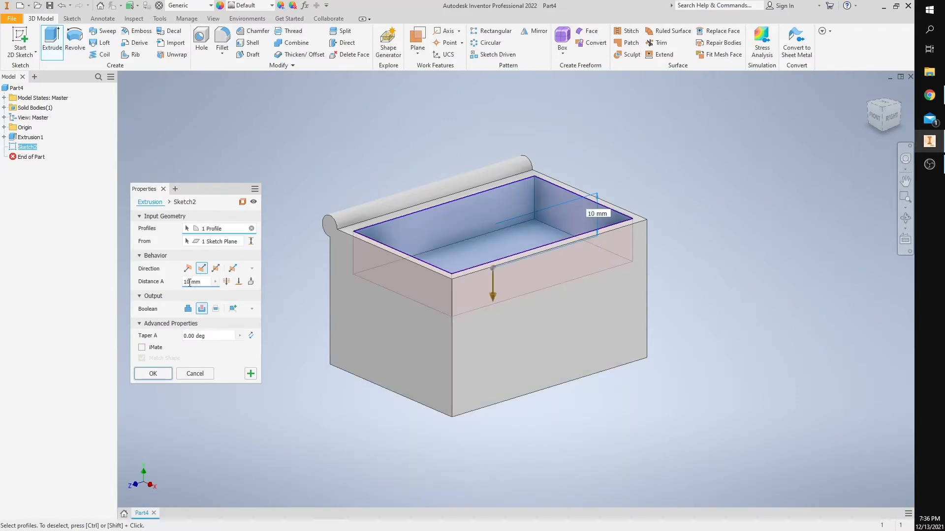
pyautogui.press('BackSpace')
pyautogui.press('BackSpace')
pyautogui.write('25')
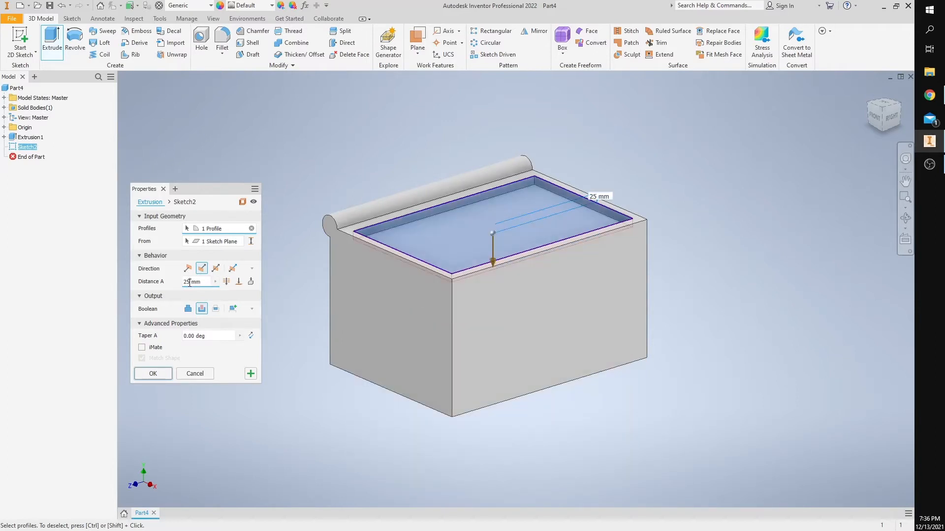
pyautogui.press('BackSpace')
pyautogui.press('BackSpace')
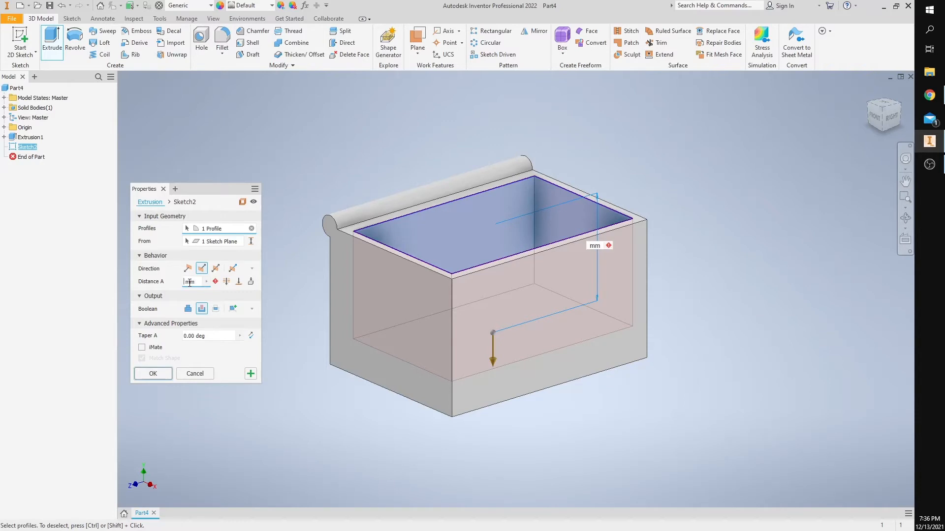
pyautogui.write('30')
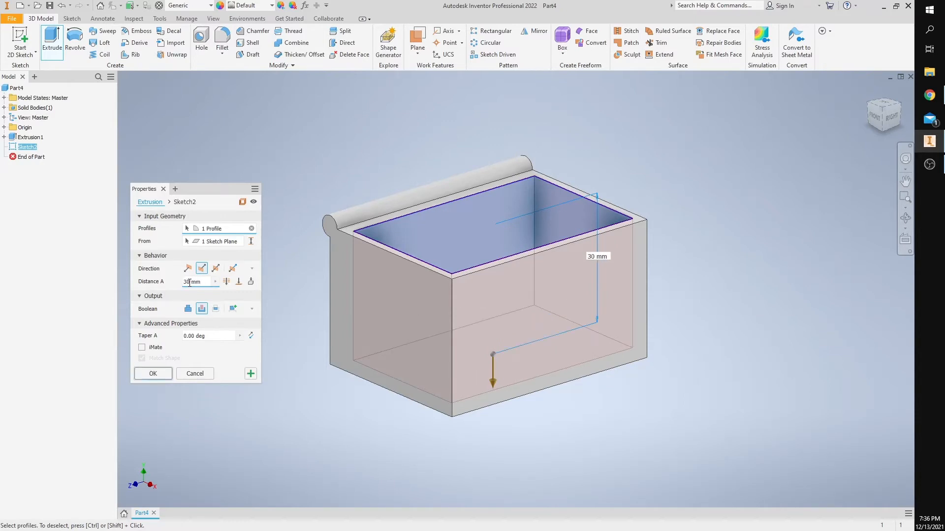
pyautogui.click(153, 374)
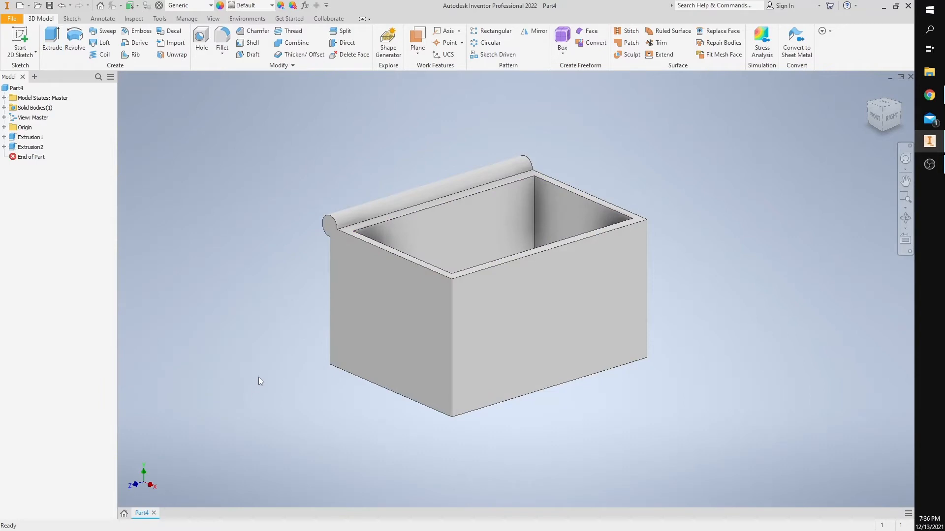
# Create a work plane offset 2.5 mm above the box's top rim face.
pyautogui.keyDown('shift'); pyautogui.moveTo(259, 377); pyautogui.dragTo(260, 330, button='middle'); pyautogui.keyUp('shift')
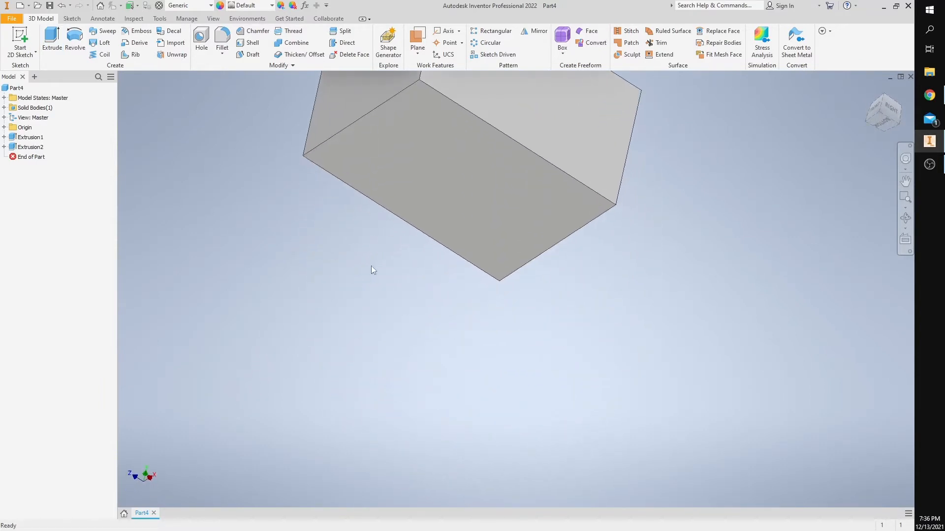
pyautogui.keyDown('shift'); pyautogui.moveTo(371, 270); pyautogui.dragTo(397, 358, button='middle'); pyautogui.keyUp('shift')
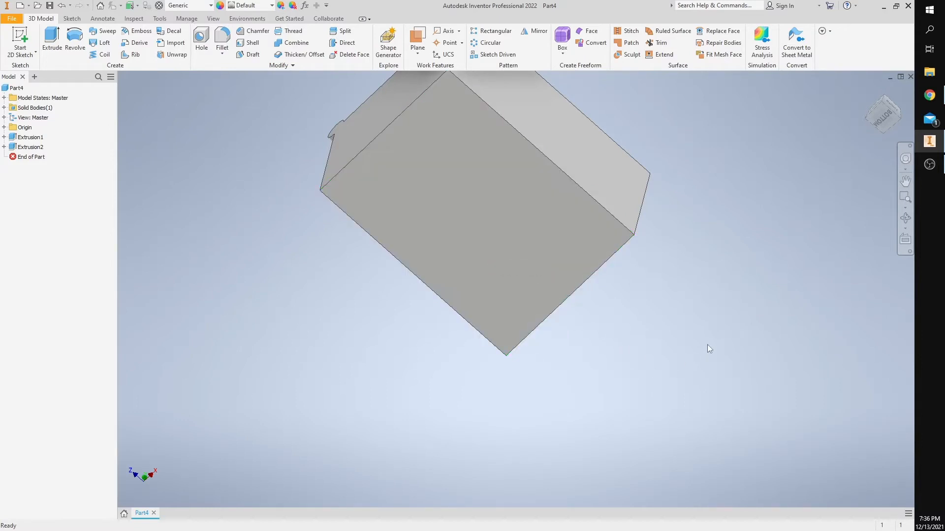
pyautogui.keyDown('shift'); pyautogui.moveTo(722, 307); pyautogui.dragTo(687, 306, button='middle'); pyautogui.keyUp('shift')
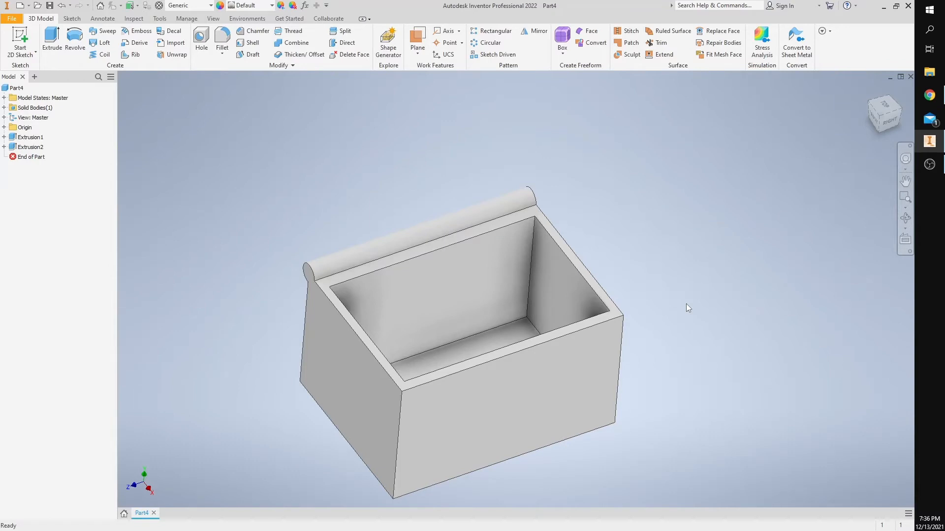
pyautogui.moveTo(686, 303); pyautogui.dragTo(695, 252, button='middle')
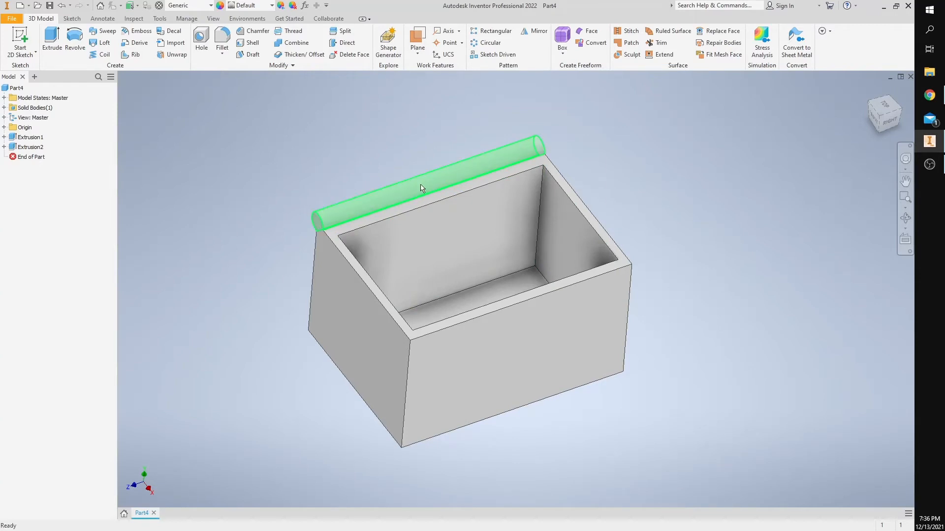
pyautogui.click(417, 54)
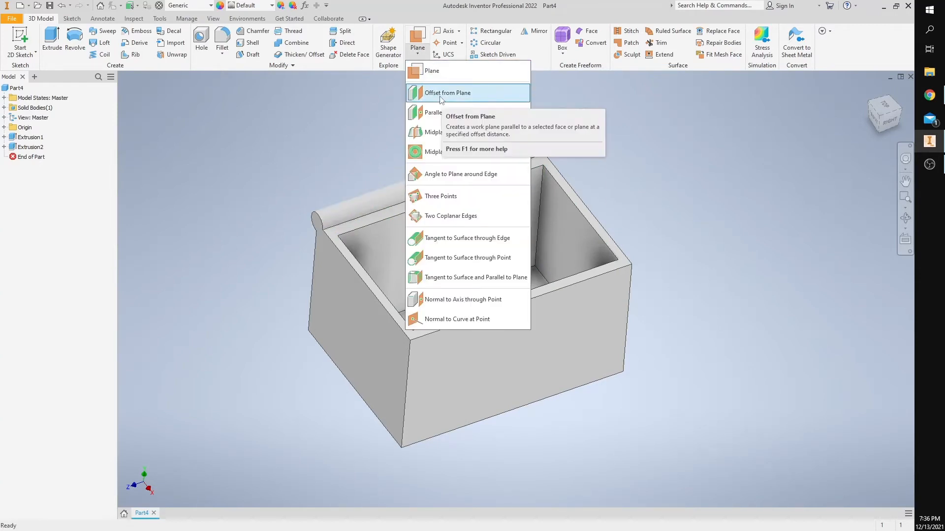
pyautogui.click(441, 98)
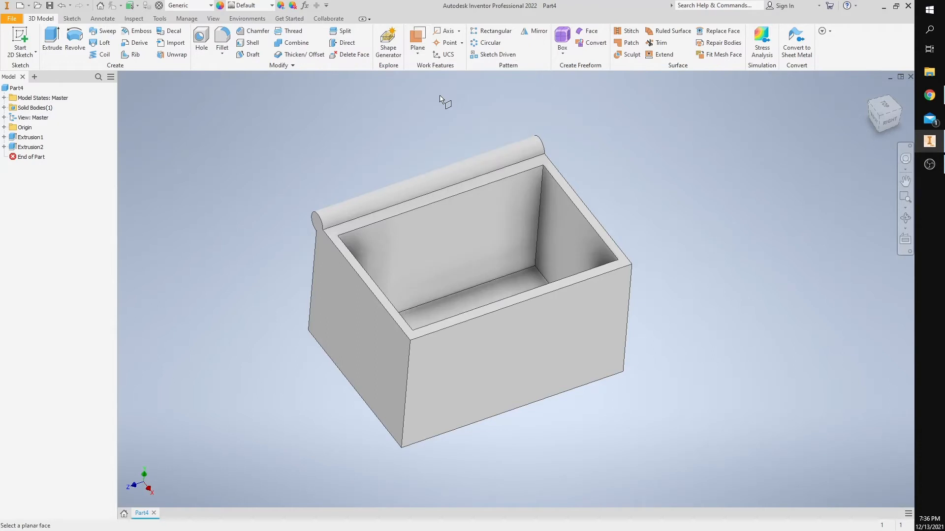
pyautogui.click(450, 193)
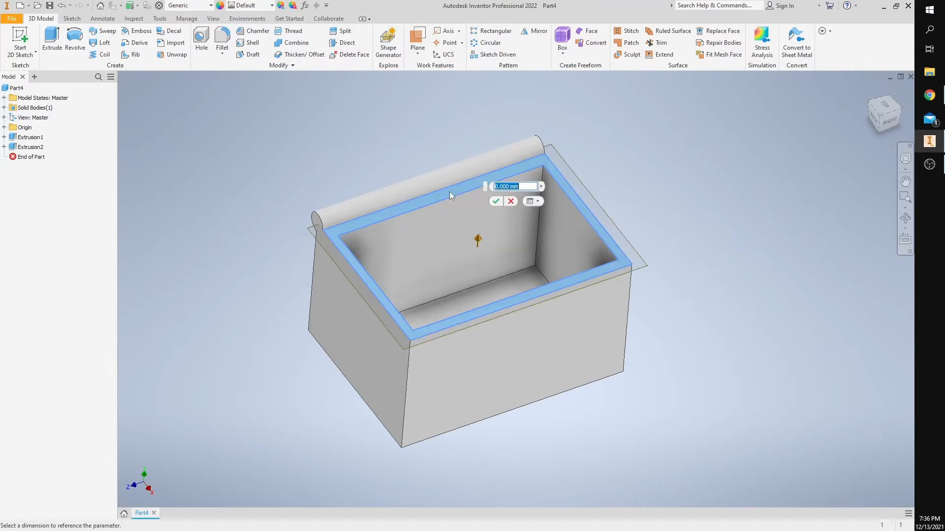
pyautogui.click(501, 187)
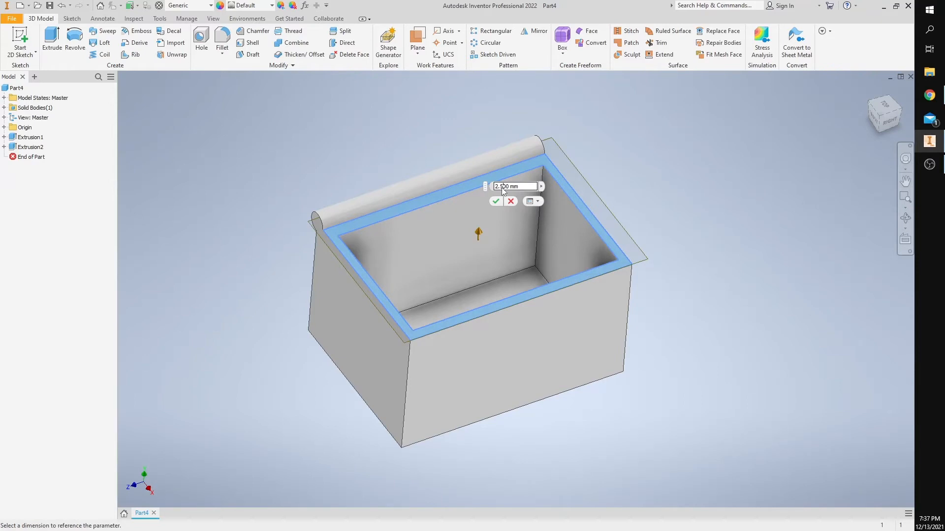
pyautogui.keyDown('shift'); pyautogui.moveTo(702, 279); pyautogui.dragTo(716, 299, button='middle'); pyautogui.keyUp('shift')
# Reposition the displayed offset work plane so it extends past the rounded hinge edge and both ends of the box.
pyautogui.click(630, 251)
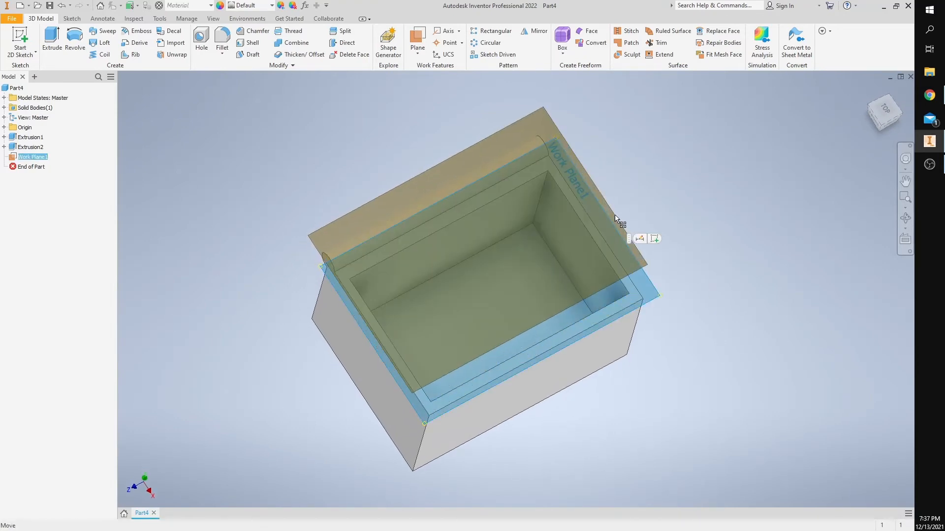
pyautogui.moveTo(614, 215); pyautogui.dragTo(615, 216)
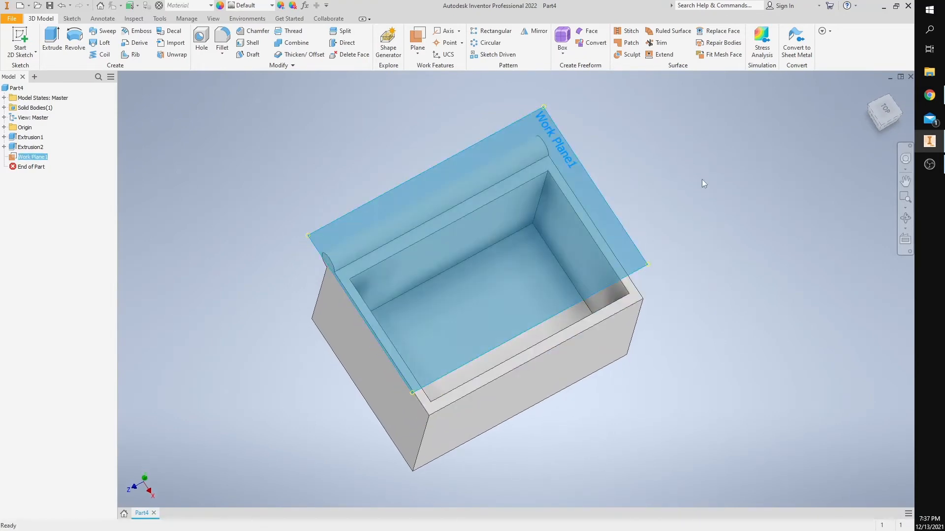
pyautogui.click(884, 108)
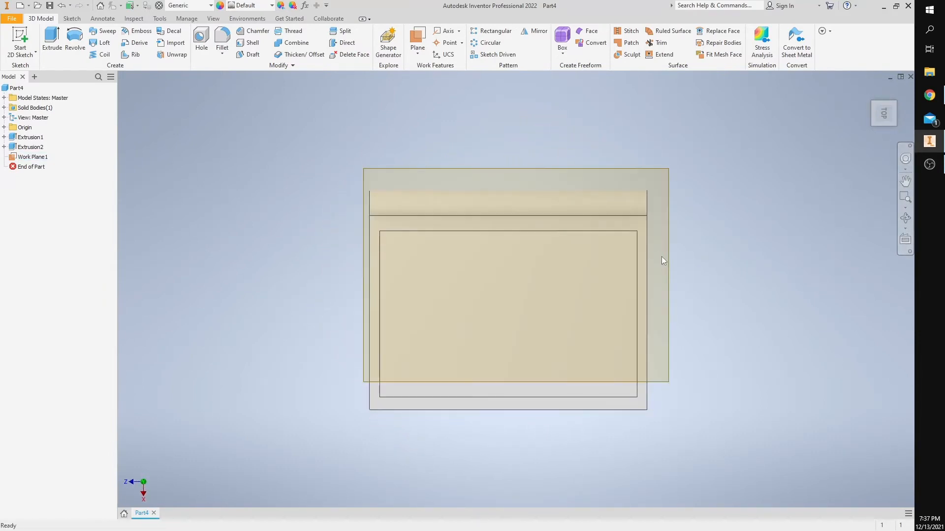
pyautogui.moveTo(669, 256); pyautogui.dragTo(660, 254)
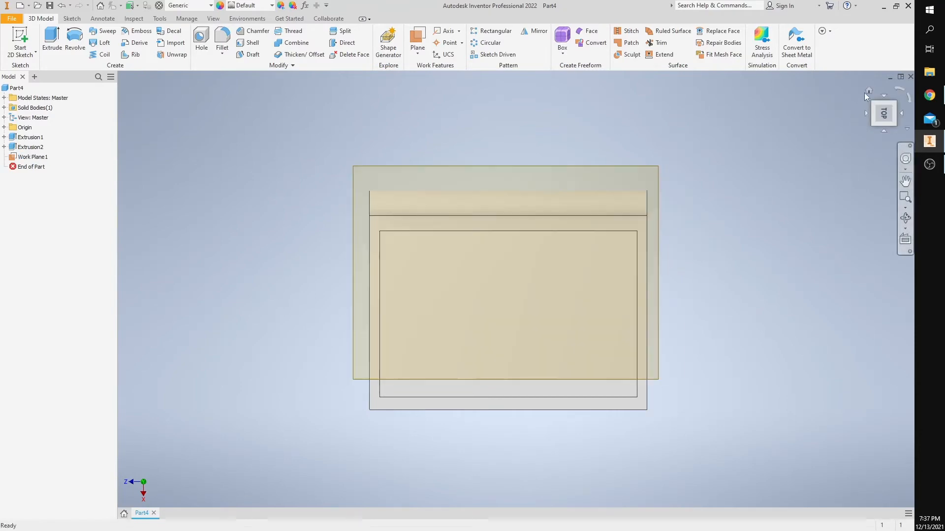
pyautogui.click(866, 88)
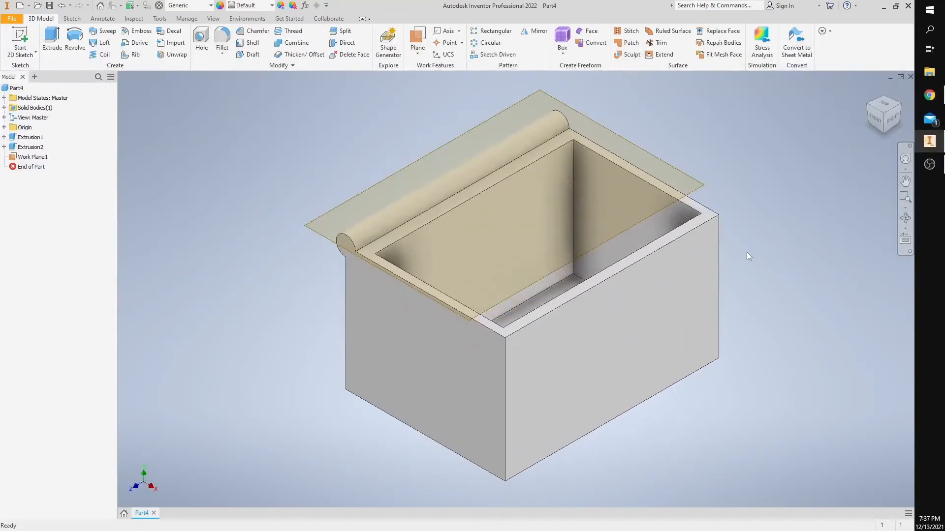
# Start a 2D sketch on the offset work plane above the box.
pyautogui.keyDown('shift'); pyautogui.moveTo(748, 249); pyautogui.dragTo(756, 285, button='middle'); pyautogui.keyUp('shift')
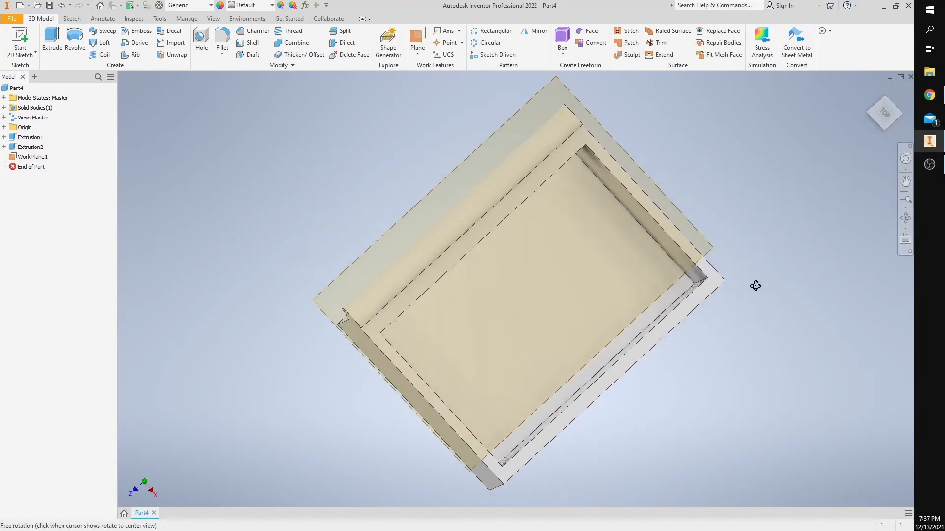
pyautogui.click(79, 20)
pyautogui.click(126, 39)
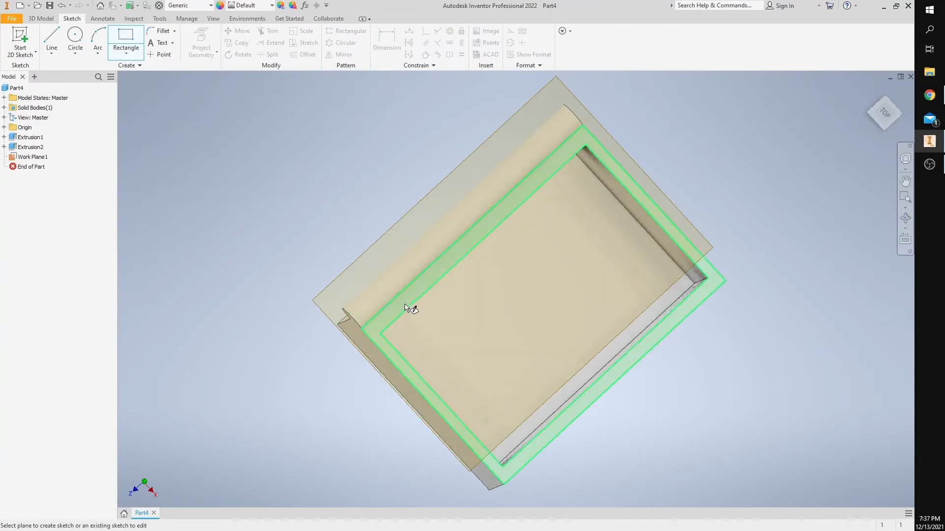
pyautogui.keyDown('shift'); pyautogui.moveTo(443, 327); pyautogui.dragTo(423, 303, button='middle'); pyautogui.keyUp('shift')
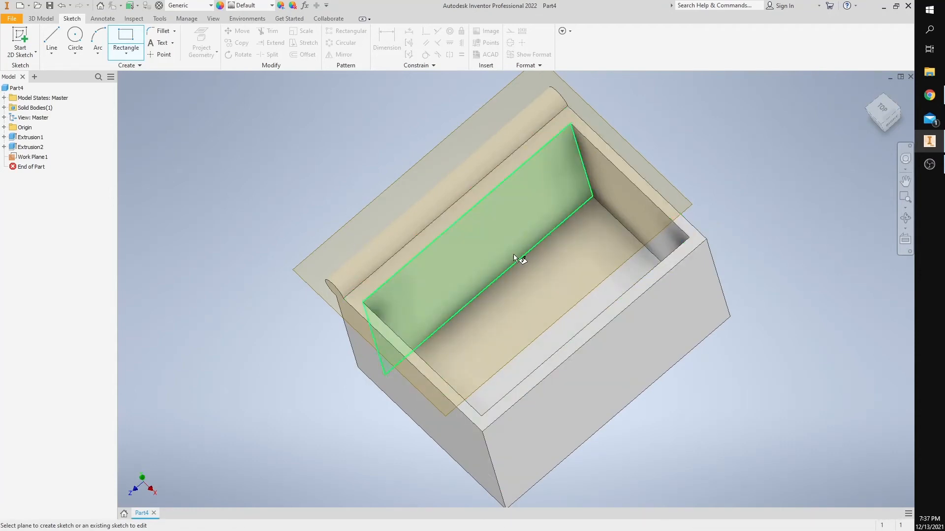
pyautogui.click(19, 42)
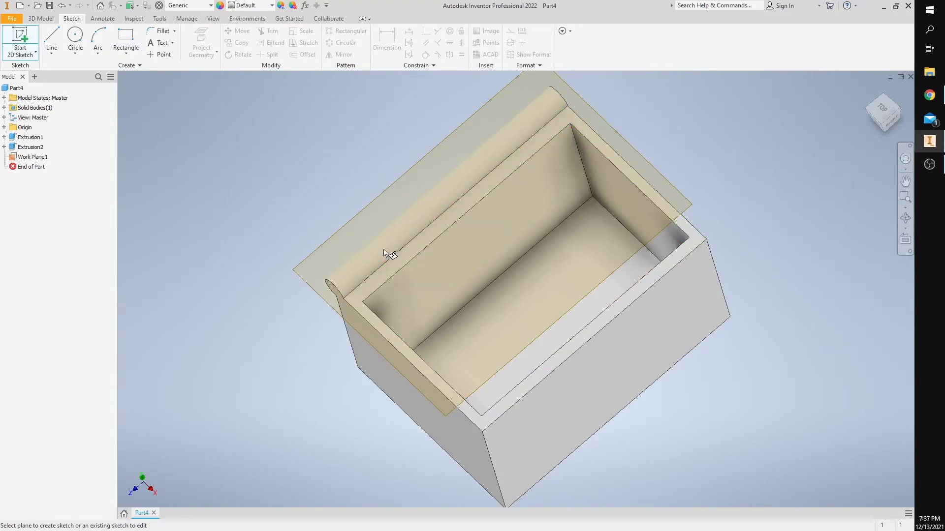
pyautogui.click(410, 248)
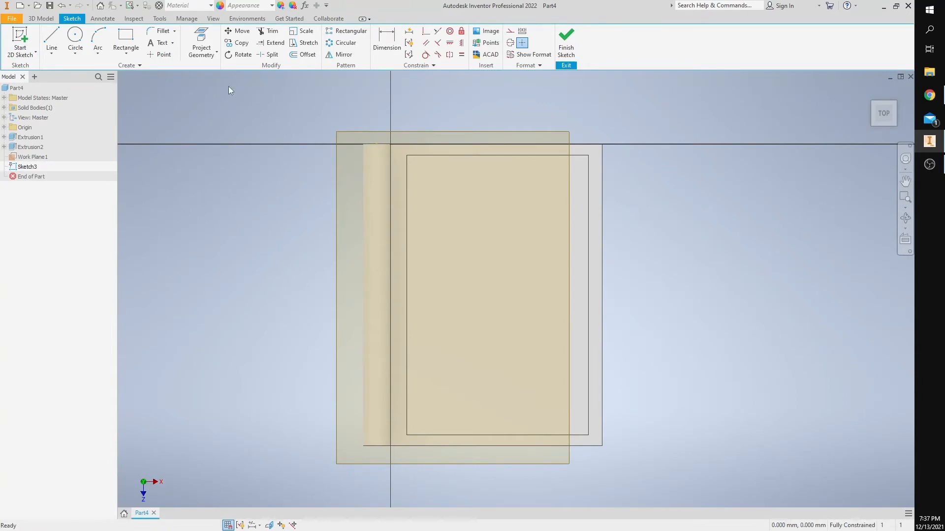
# Try a long, narrow rectangle spanning the rounded hinge edge on the work plane, and undo it.
pyautogui.click(125, 39)
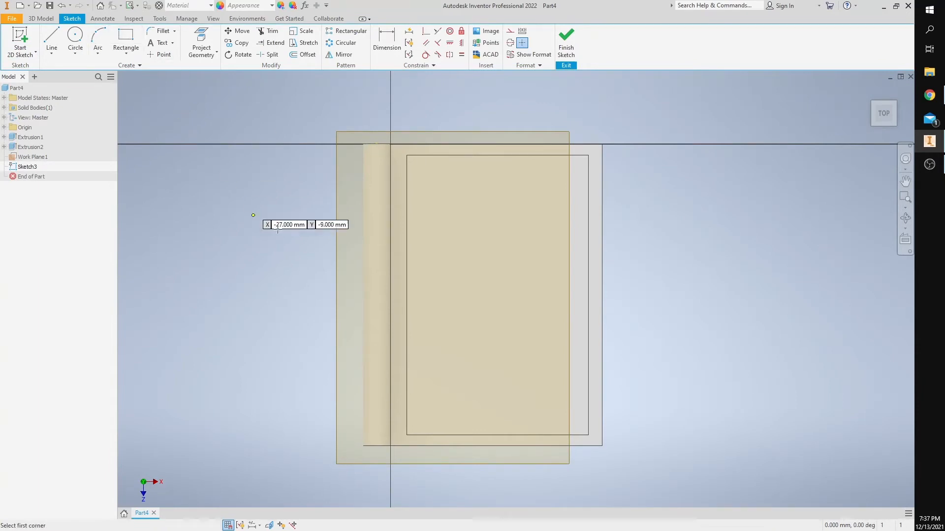
pyautogui.click(352, 194)
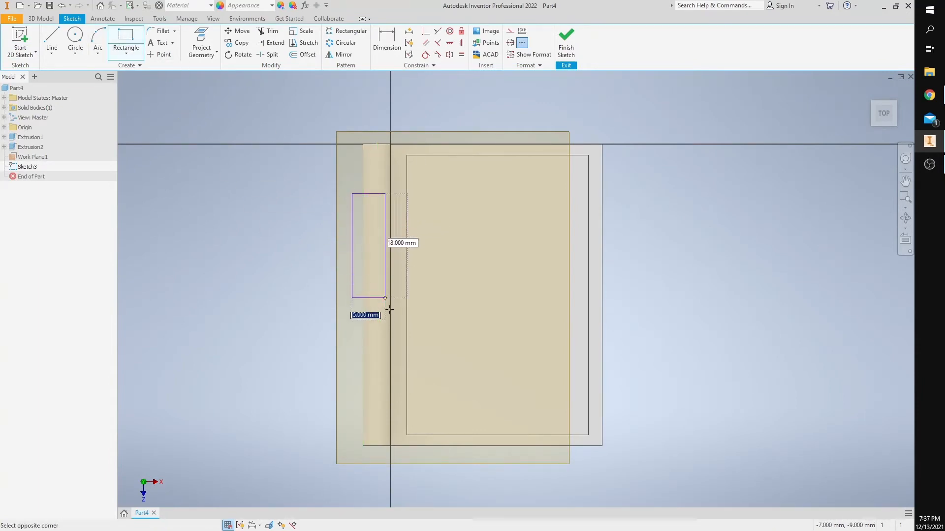
pyautogui.click(401, 408)
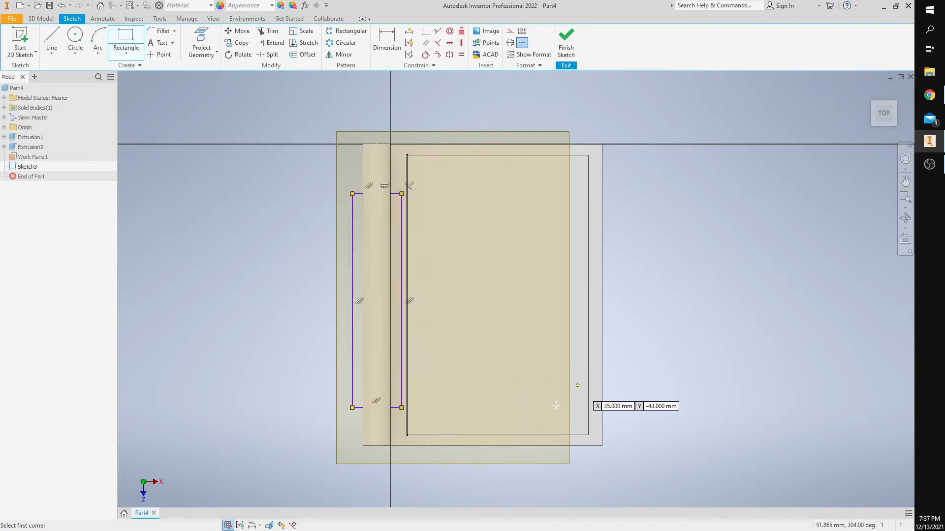
pyautogui.keyDown('shift'); pyautogui.moveTo(615, 359); pyautogui.dragTo(578, 323, button='middle'); pyautogui.keyUp('shift')
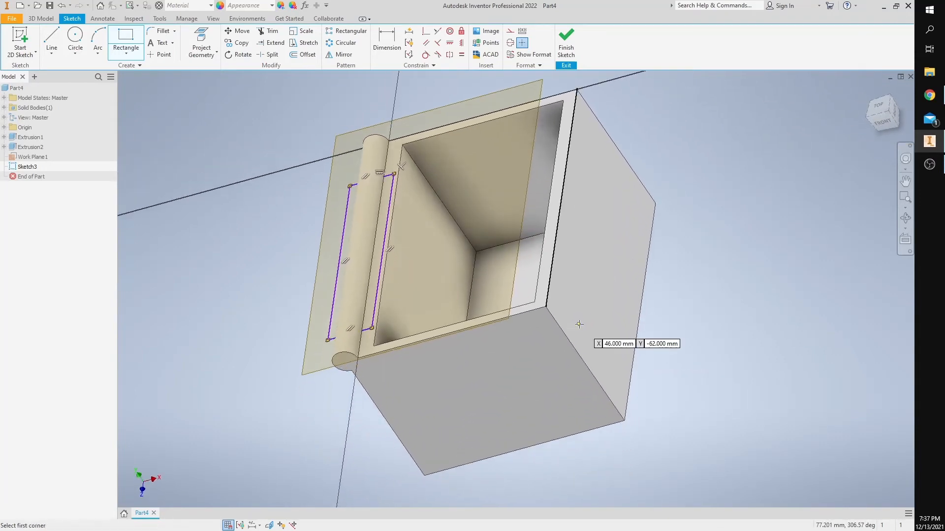
pyautogui.moveTo(658, 392)
pyautogui.keyDown('shift'); pyautogui.mouseDown(button='middle')
pyautogui.moveTo(626, 392)
pyautogui.moveTo(654, 407)
pyautogui.mouseUp(button='middle'); pyautogui.keyUp('shift')
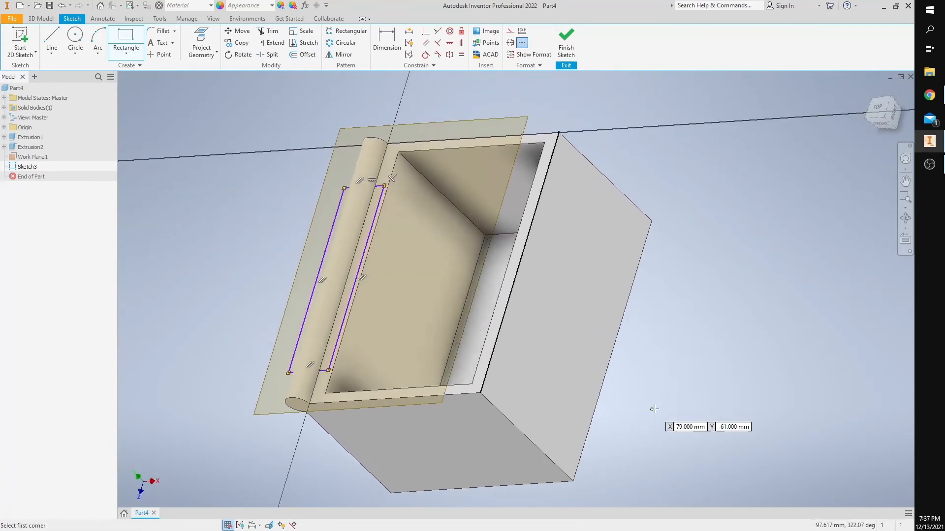
pyautogui.click(61, 6)
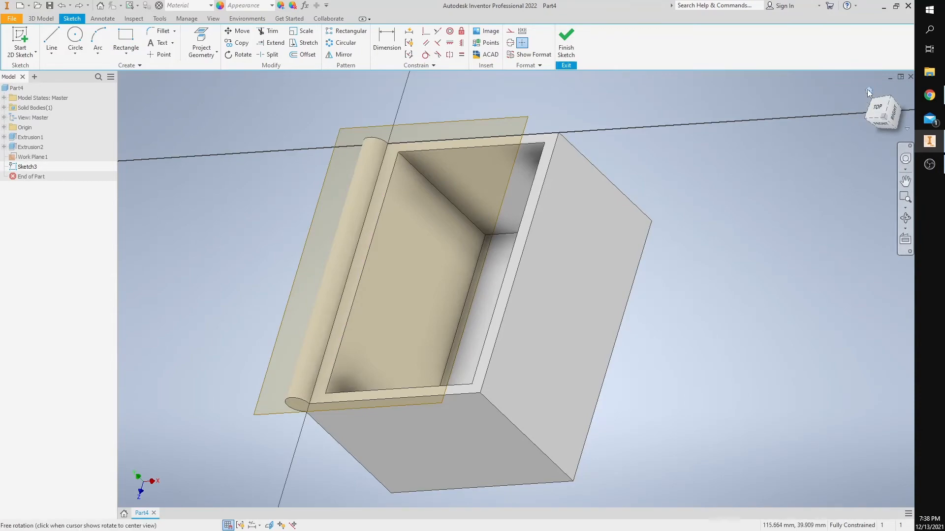
pyautogui.click(867, 89)
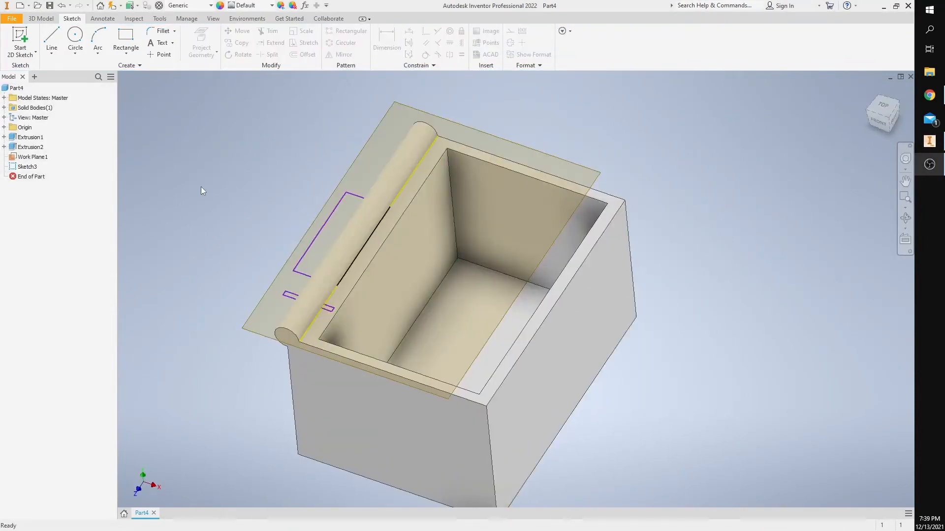
# Start another 2D sketch on the work plane, separate from the one holding the hinge rectangles.
pyautogui.click(25, 43)
pyautogui.click(35, 158)
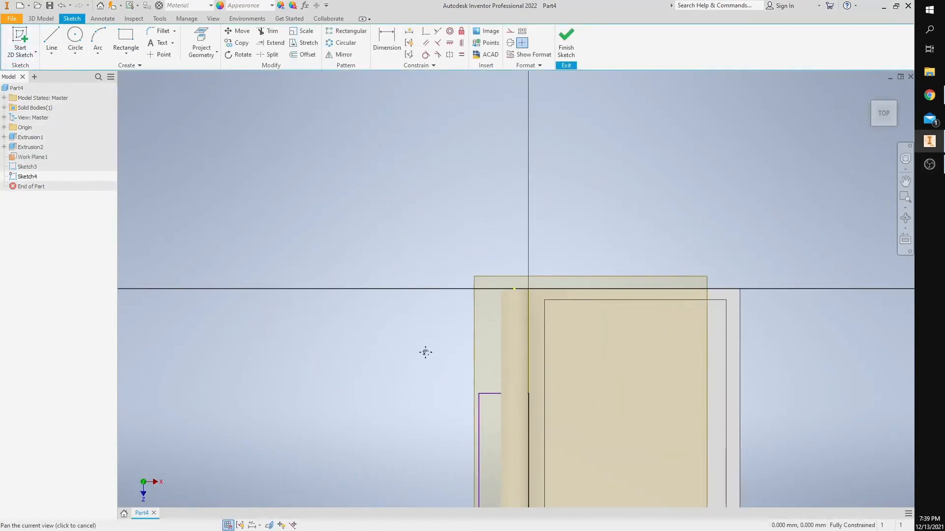
pyautogui.moveTo(425, 352); pyautogui.dragTo(298, 200)
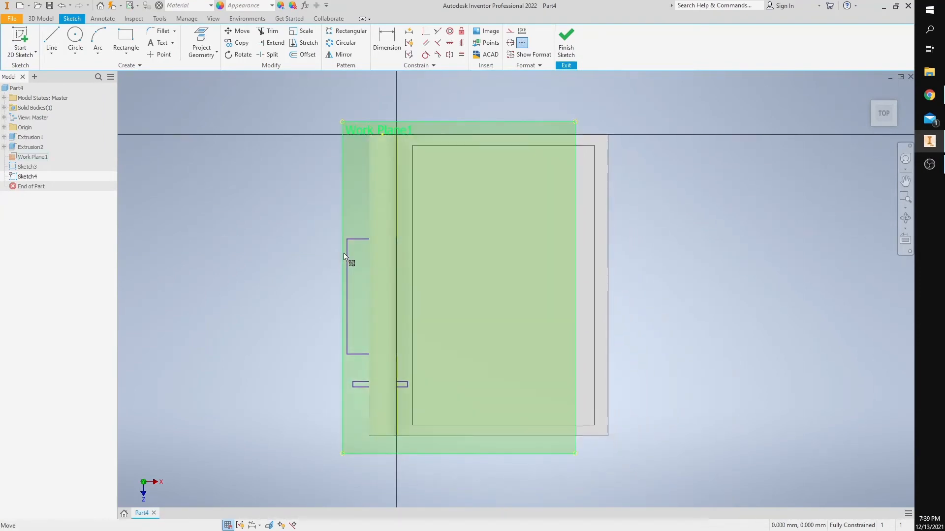
# Draw a long rectangle on the offset work plane, spanning the width of the rounded hinge edge around its middle section.
pyautogui.click(126, 39)
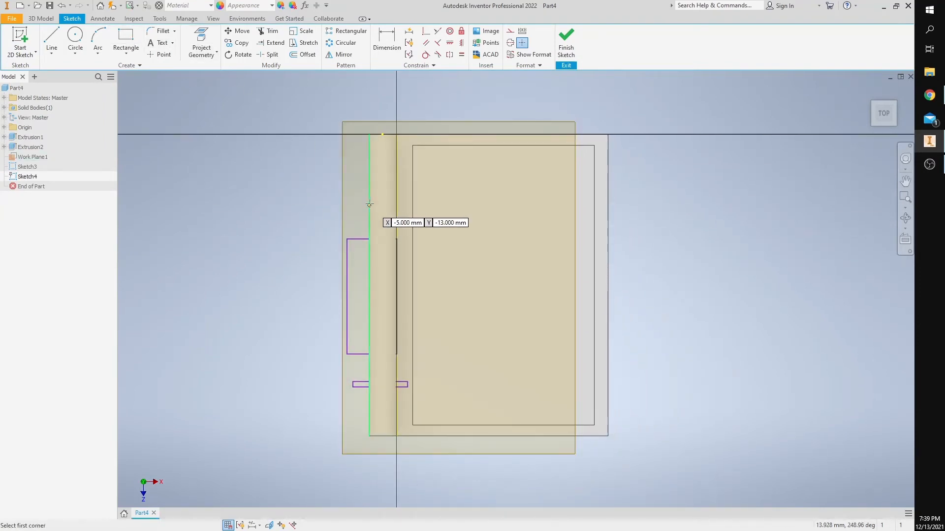
pyautogui.click(358, 194)
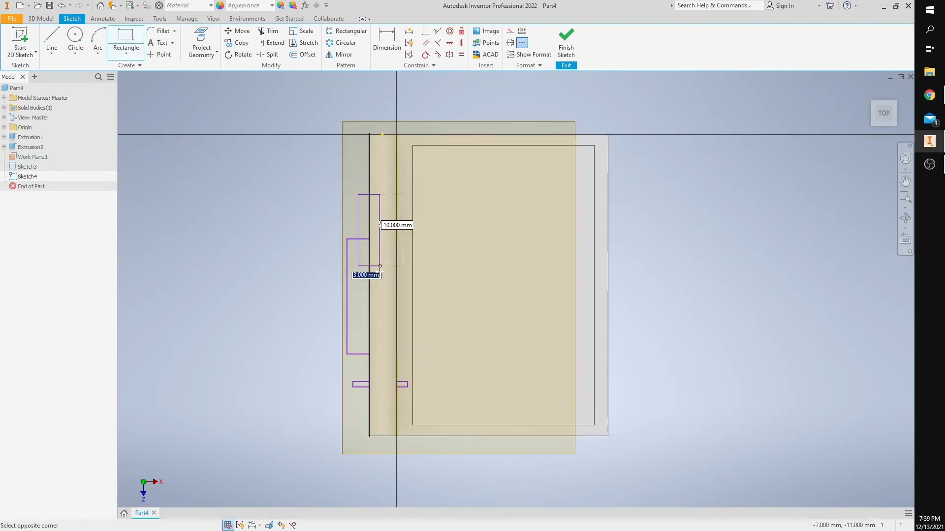
pyautogui.click(408, 371)
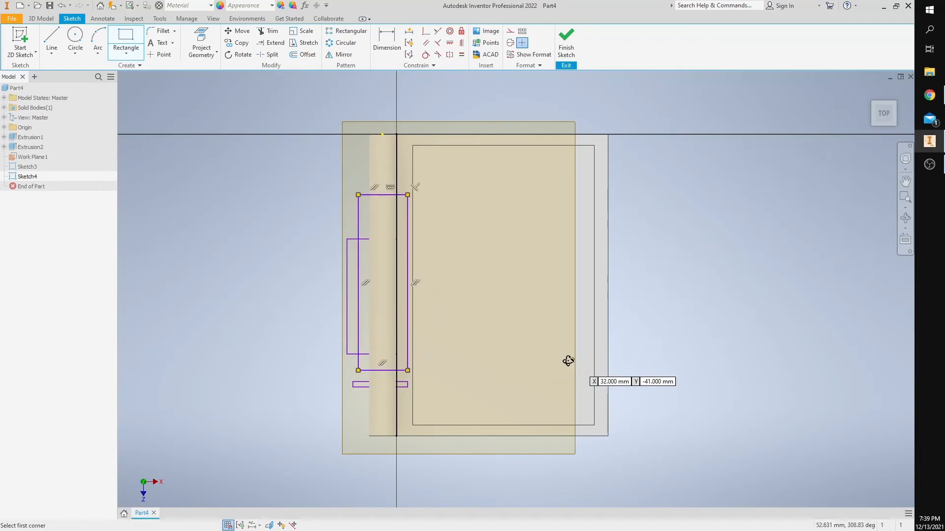
pyautogui.keyDown('shift'); pyautogui.moveTo(568, 361); pyautogui.dragTo(533, 338, button='middle'); pyautogui.keyUp('shift')
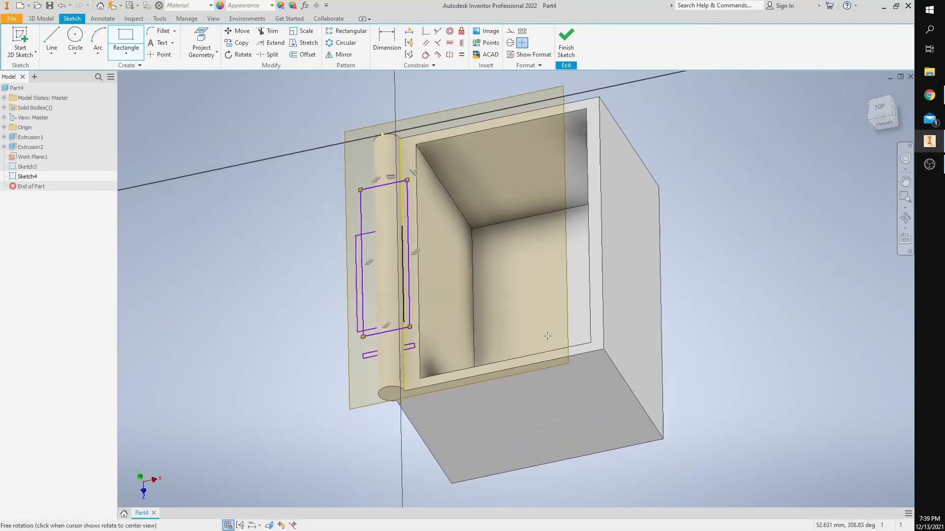
pyautogui.click(872, 92)
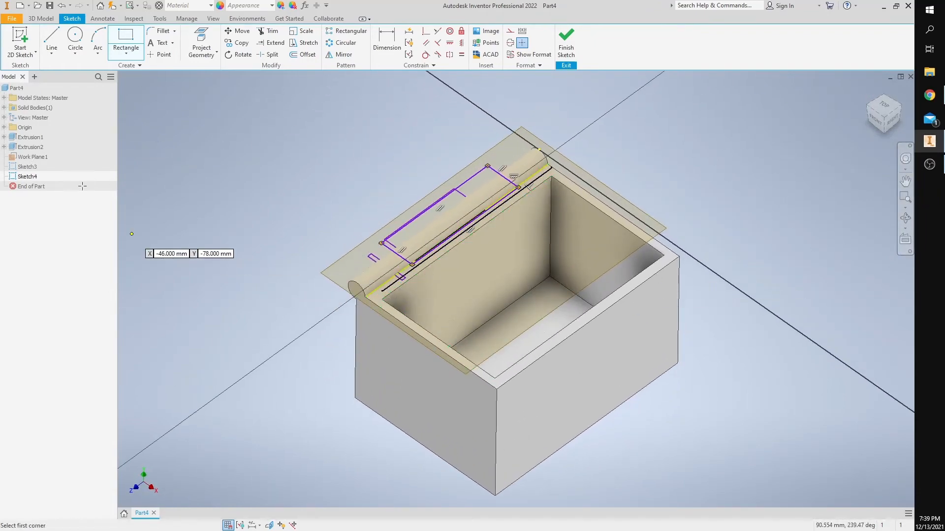
# Clear the earlier hinge rectangles from the view and finish the current sketch.
pyautogui.click(27, 167)
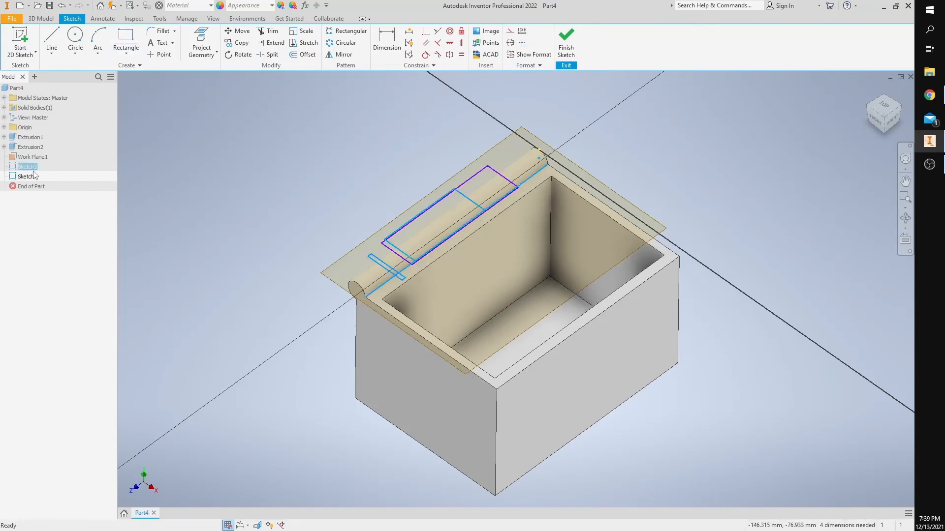
pyautogui.click(566, 48)
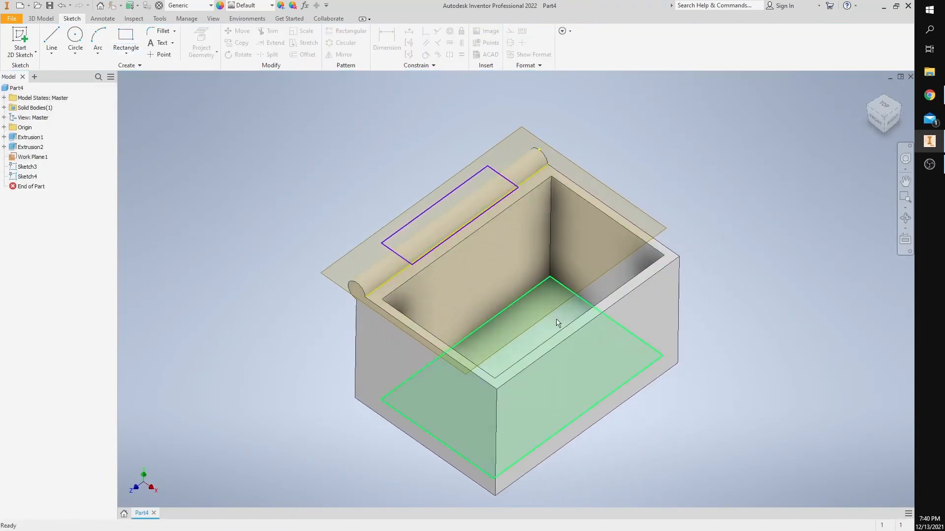
# Extrude the hinge rectangle as a 5 mm cut down through the middle of the rounded hinge edge.
pyautogui.click(41, 18)
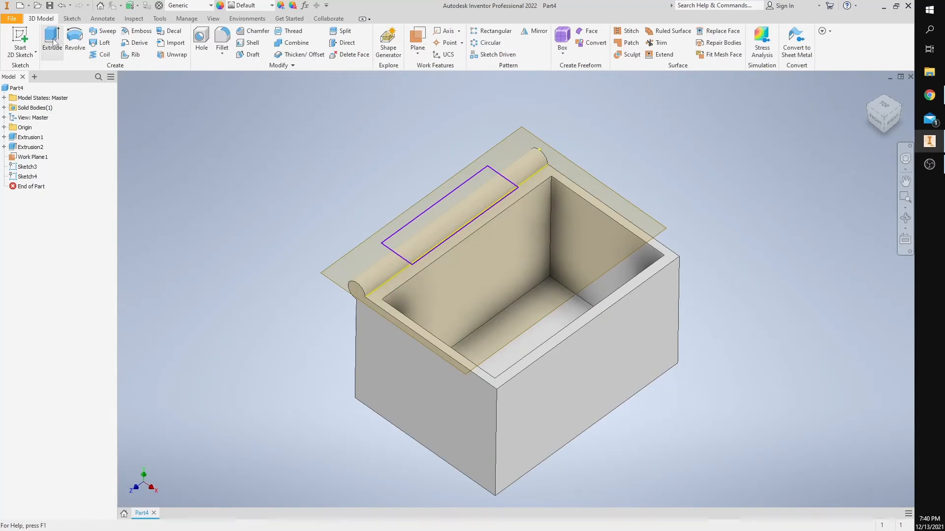
pyautogui.click(52, 40)
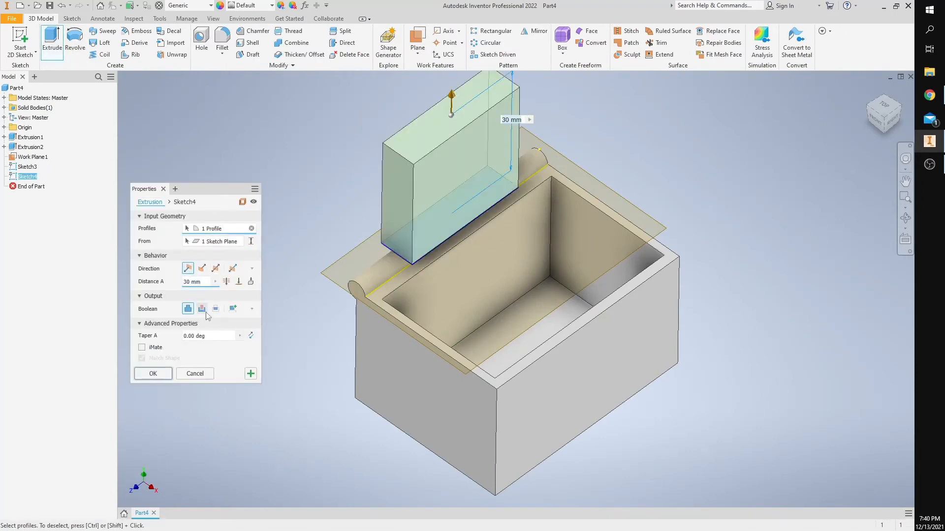
pyautogui.click(202, 309)
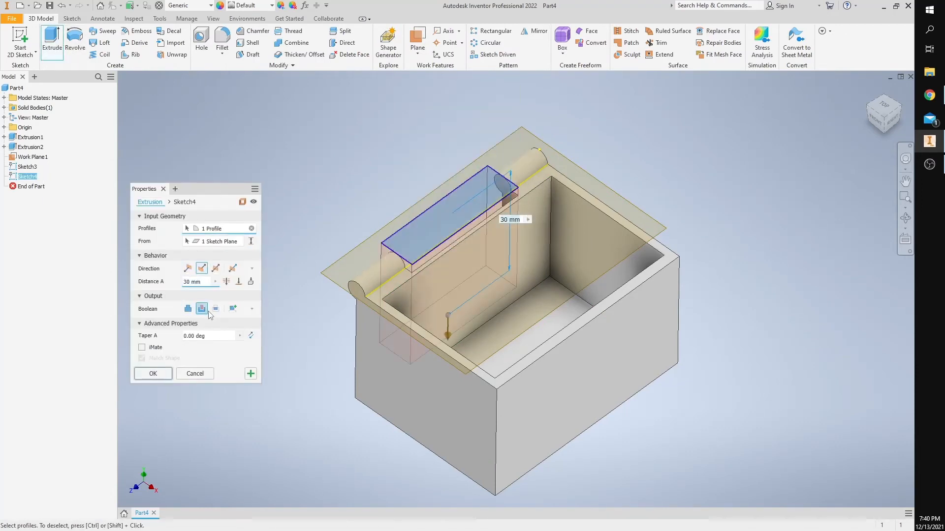
pyautogui.click(190, 282)
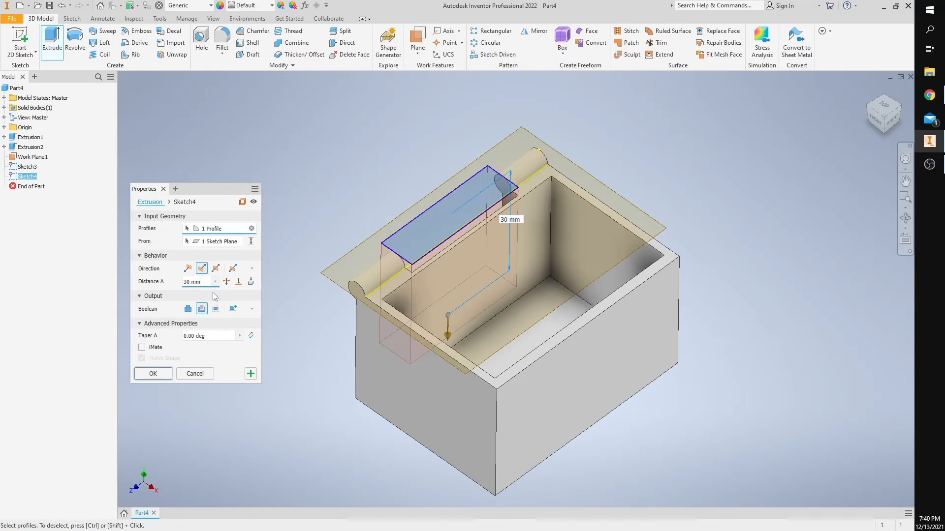
pyautogui.press('BackSpace')
pyautogui.press('BackSpace')
pyautogui.write('5')
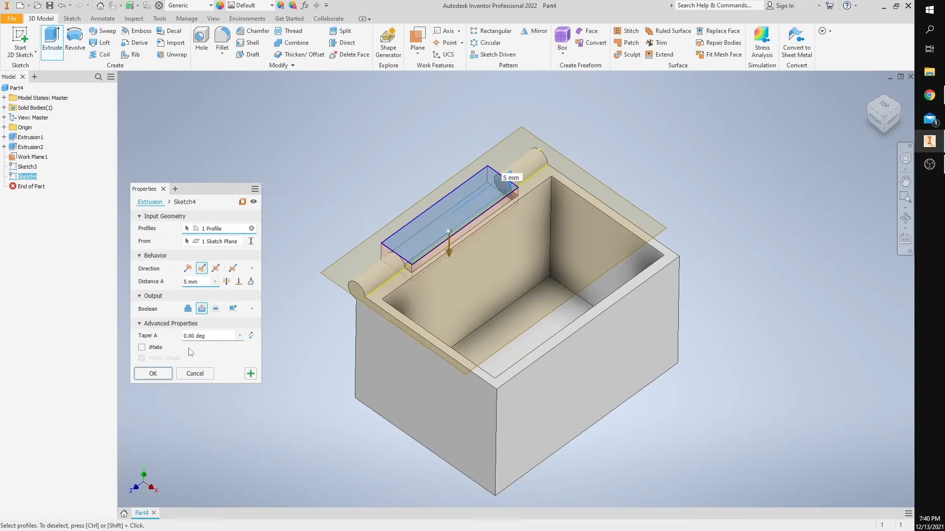
pyautogui.click(154, 373)
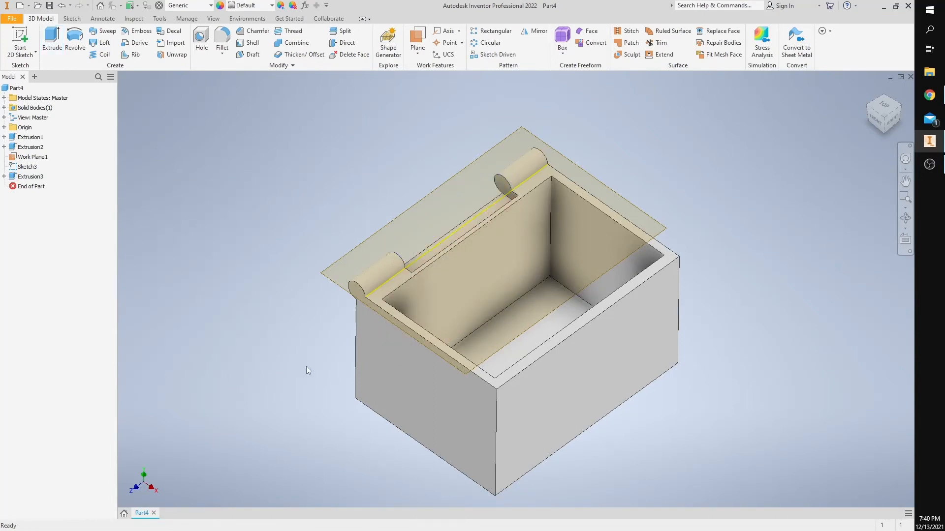
# Hide the offset work plane above the box.
pyautogui.rightClick(37, 156)
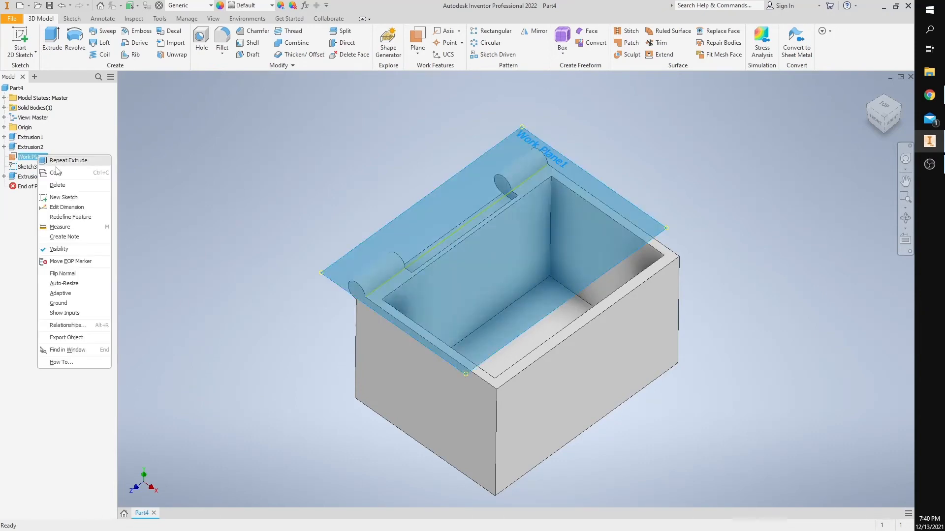
pyautogui.click(59, 250)
pyautogui.keyDown('shift'); pyautogui.moveTo(197, 300); pyautogui.dragTo(245, 336, button='middle'); pyautogui.keyUp('shift')
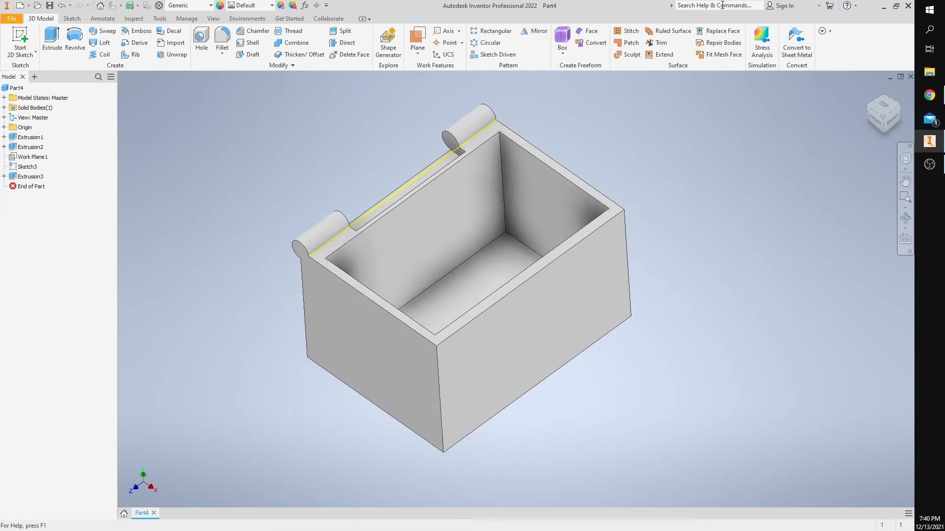
# Look up the part's iProperties and calculate its physical properties, including mass, area and volume.
pyautogui.write('ipro')
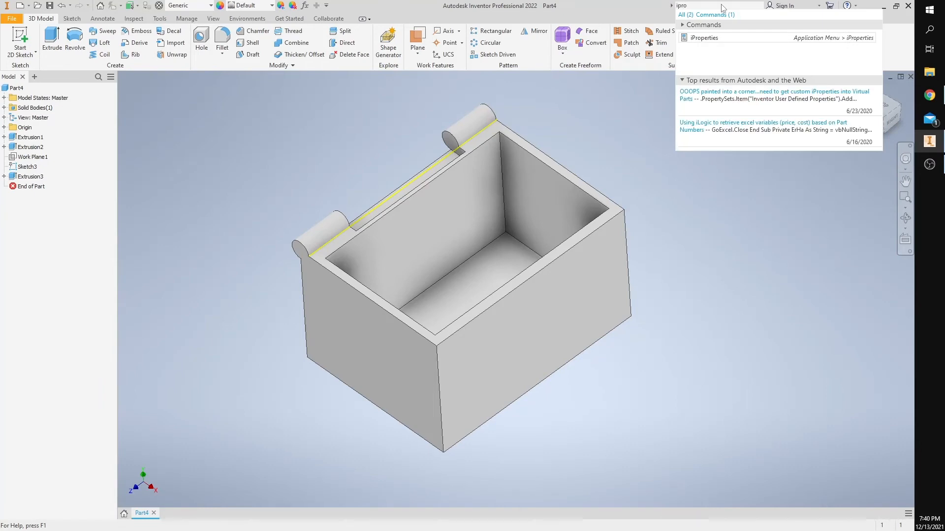
pyautogui.click(701, 39)
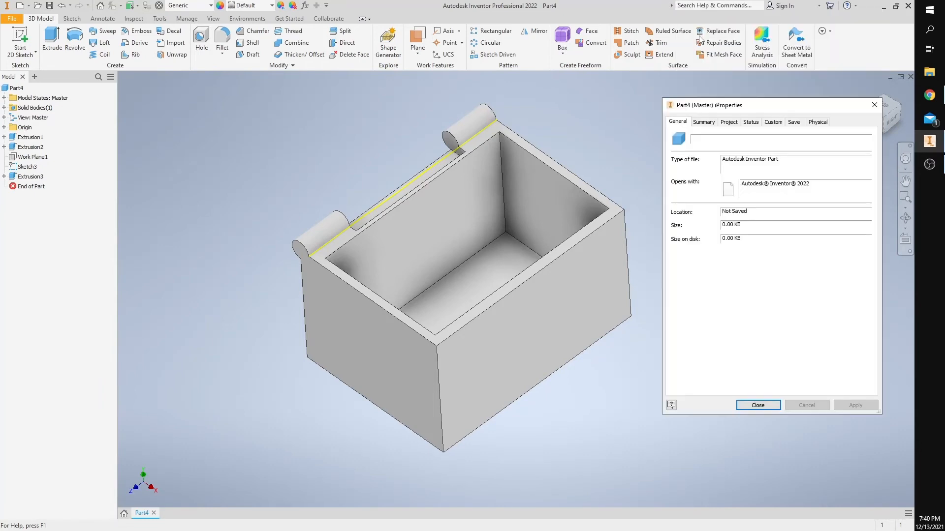
pyautogui.click(818, 123)
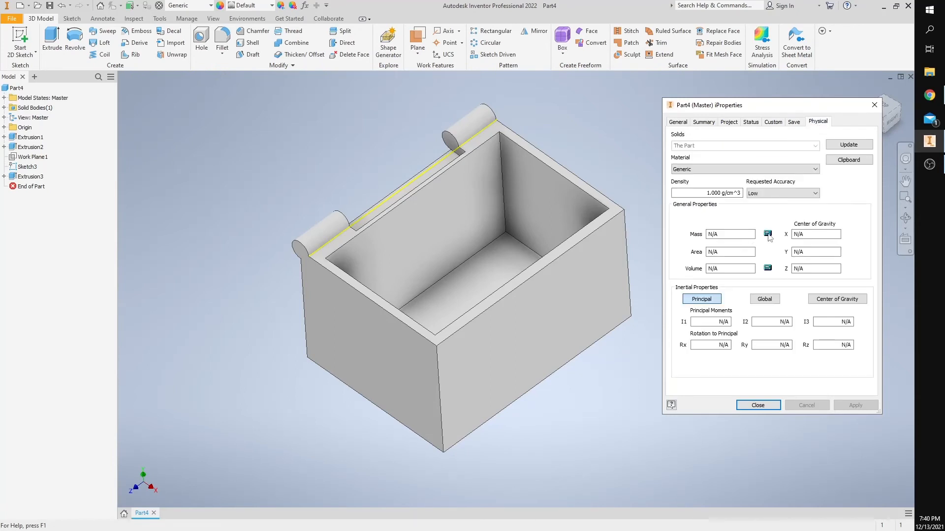
pyautogui.click(849, 145)
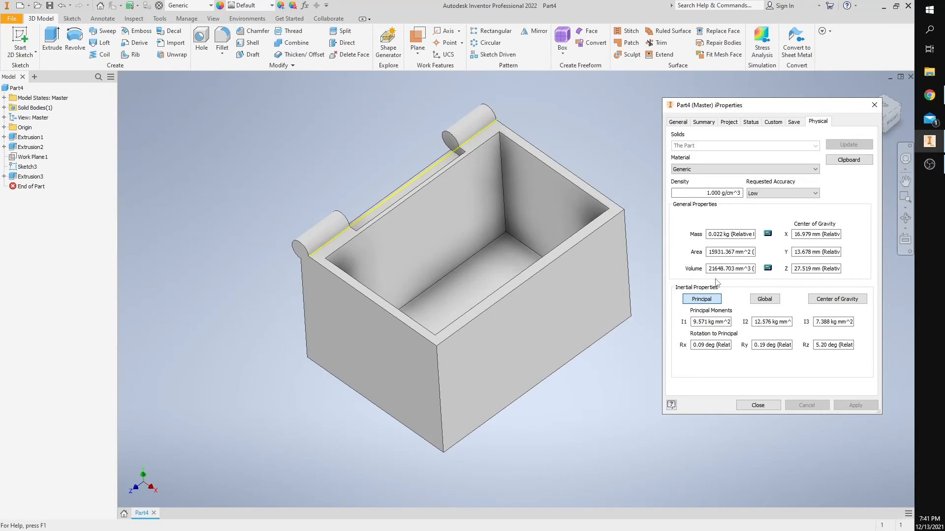
pyautogui.click(752, 406)
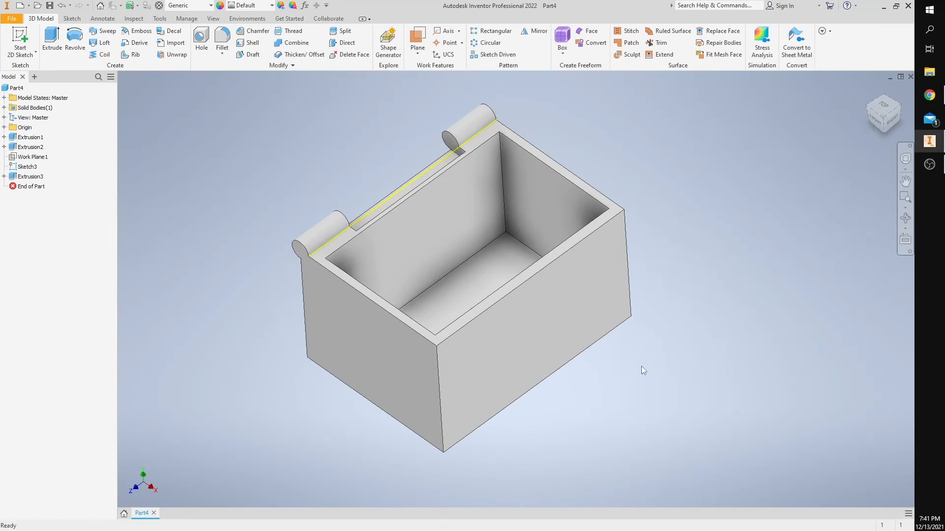
# Save the box part as projectcase.ipt in the current workspace folder.
pyautogui.click(49, 6)
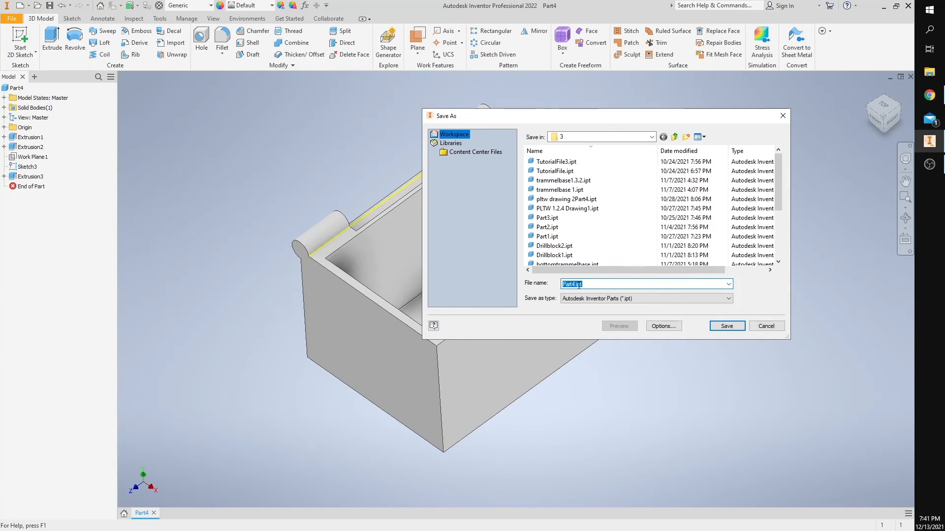
pyautogui.click(573, 285)
pyautogui.press('BackSpace')
pyautogui.press('BackSpace')
pyautogui.press('BackSpace')
pyautogui.press('BackSpace')
pyautogui.write('p')
pyautogui.click(726, 326)
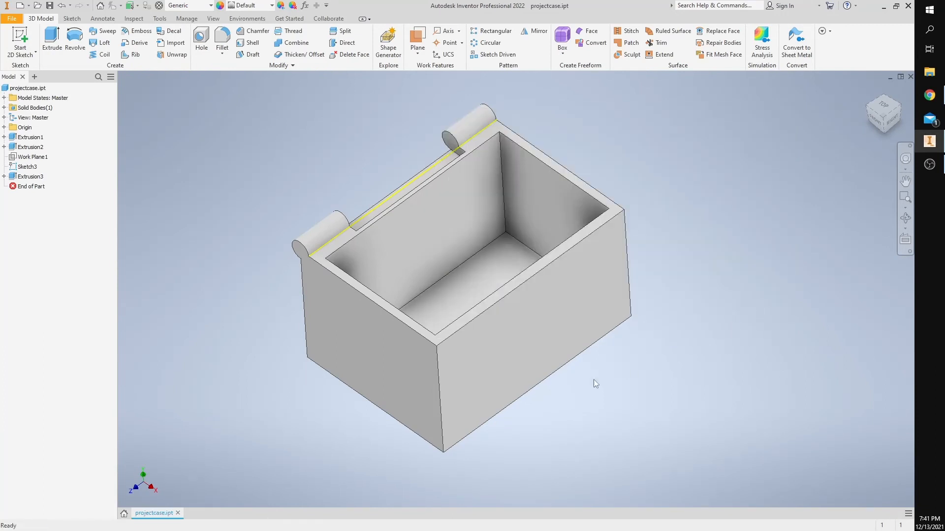
# Close the saved box part and create a new part from the Standard.ipt template.
pyautogui.click(177, 514)
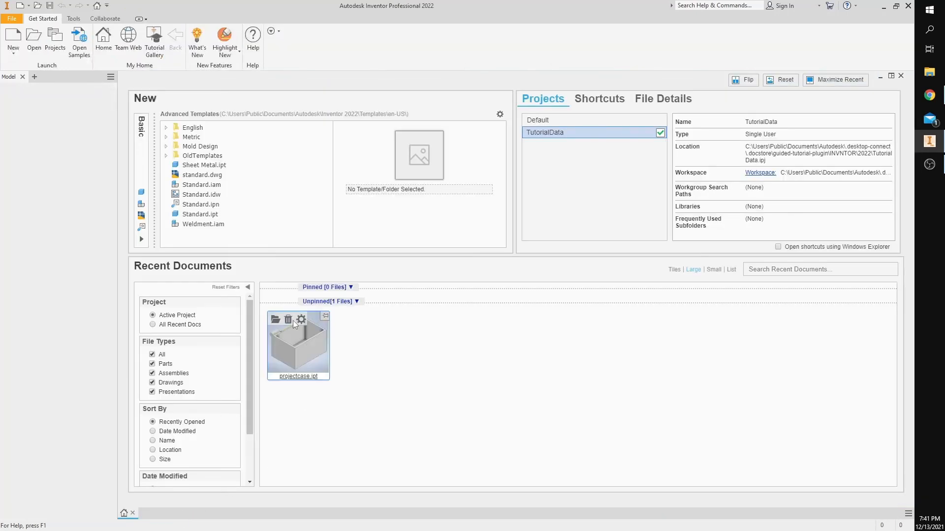
pyautogui.click(13, 38)
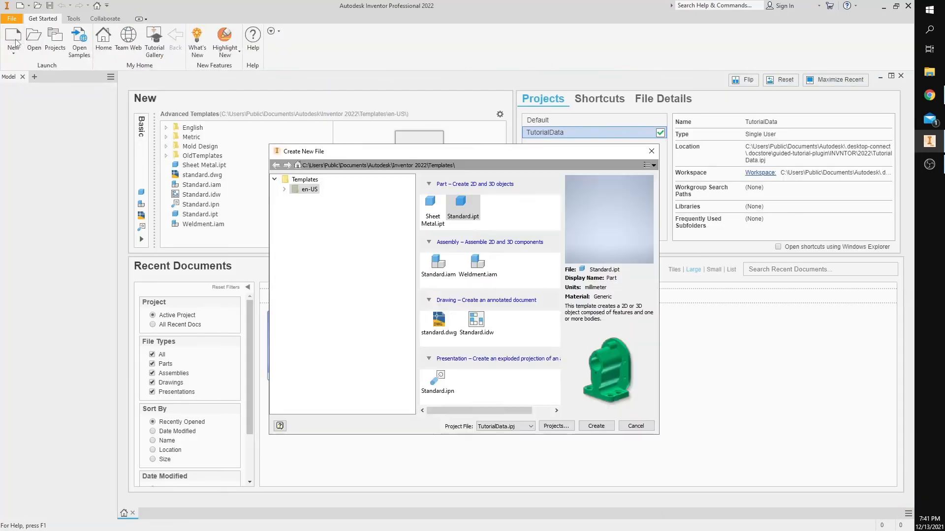
pyautogui.click(593, 426)
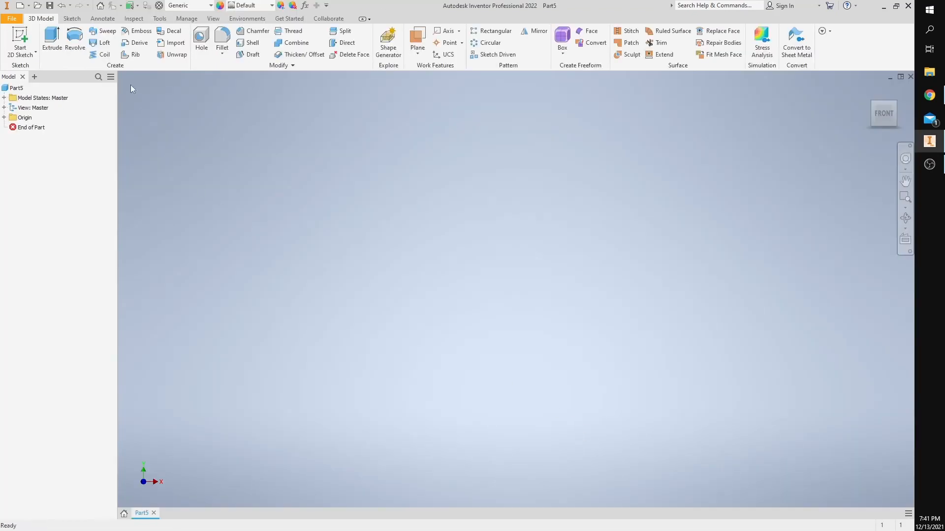
# Start deriving a component in the new part, using projectcase.ipt as the source.
pyautogui.click(138, 44)
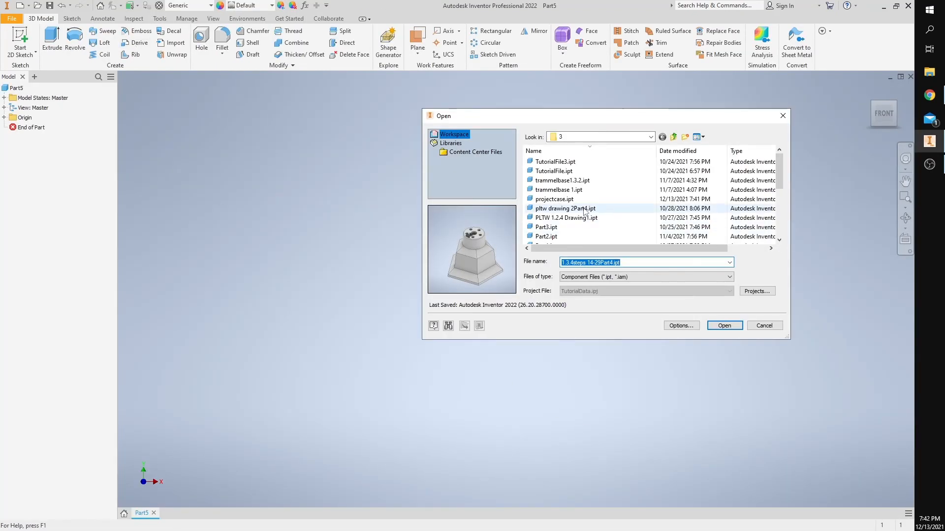
pyautogui.scroll(-3, 574, 226)
pyautogui.scroll(-1, 574, 226)
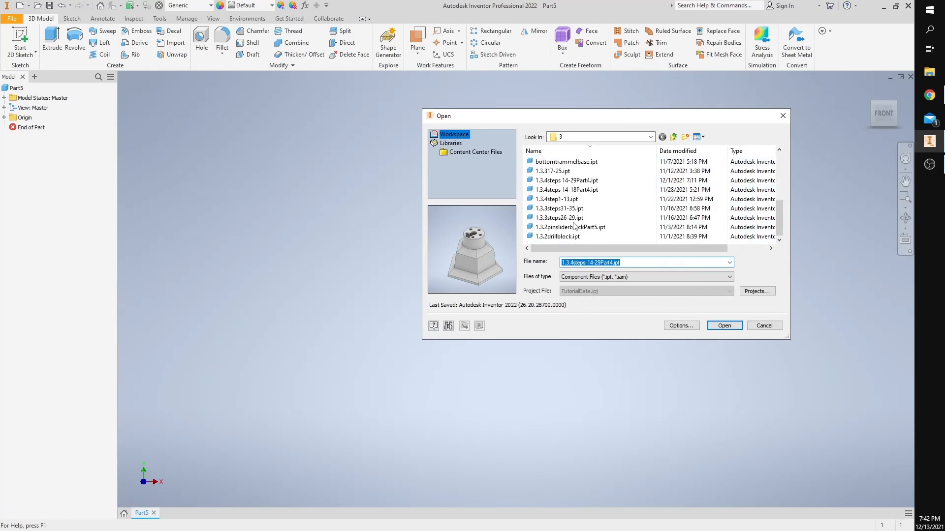
pyautogui.scroll(3, 574, 226)
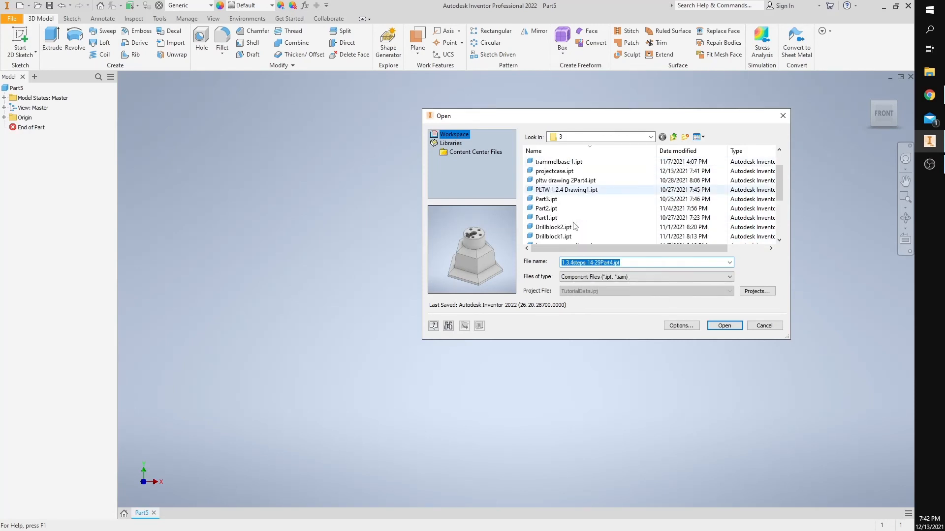
pyautogui.click(556, 170)
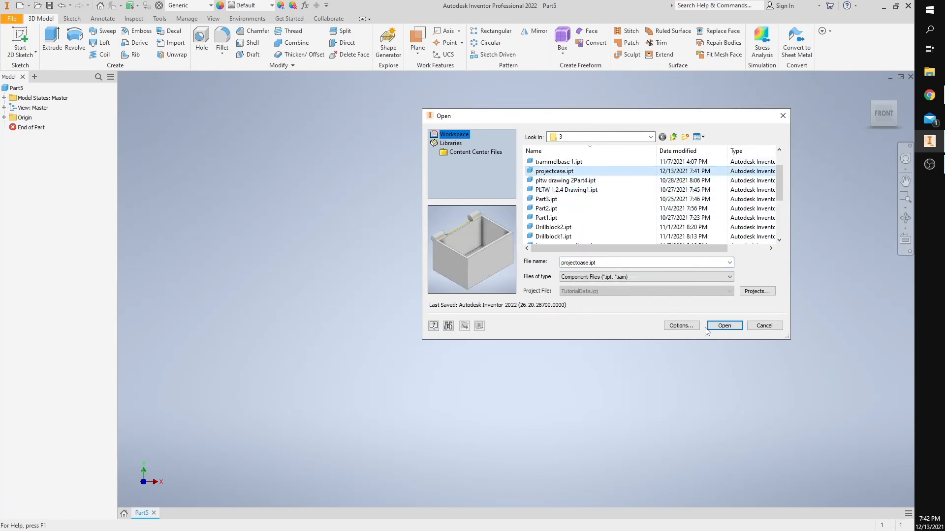
pyautogui.click(718, 325)
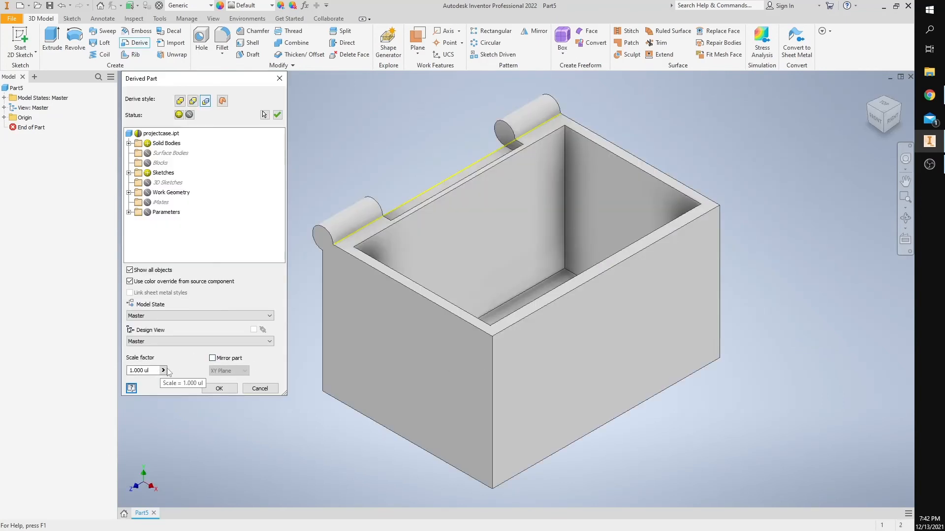
# Try a scale factor of 3 for the derived box, and set it back to 1.
pyautogui.click(132, 371)
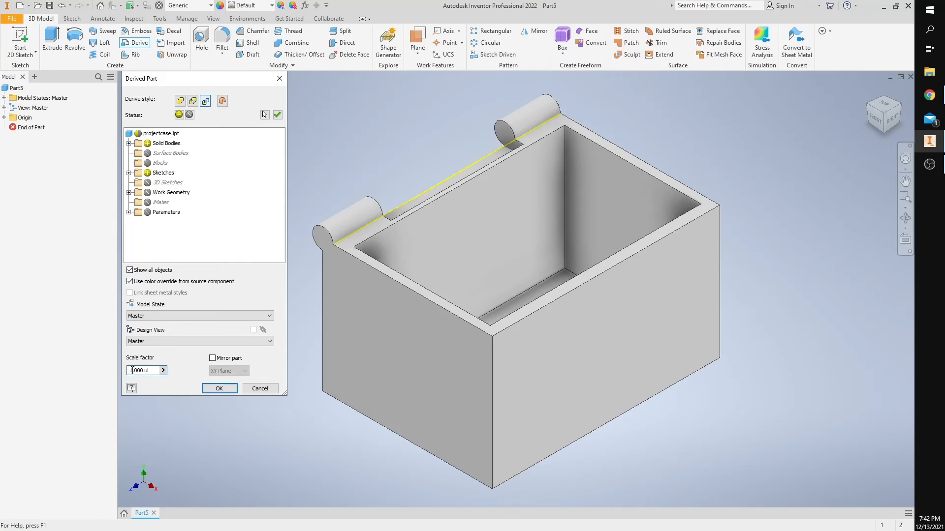
pyautogui.press('BackSpace')
pyautogui.write('3')
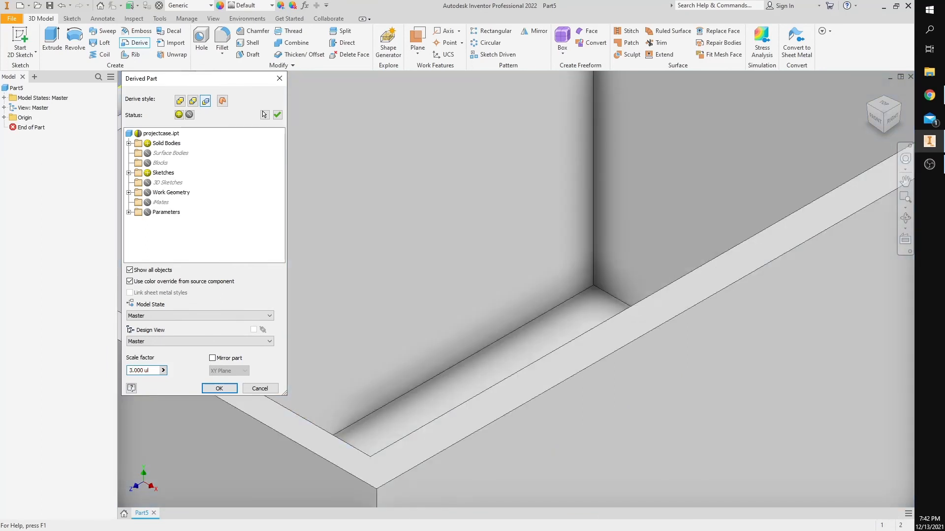
pyautogui.press('BackSpace')
pyautogui.write('1')
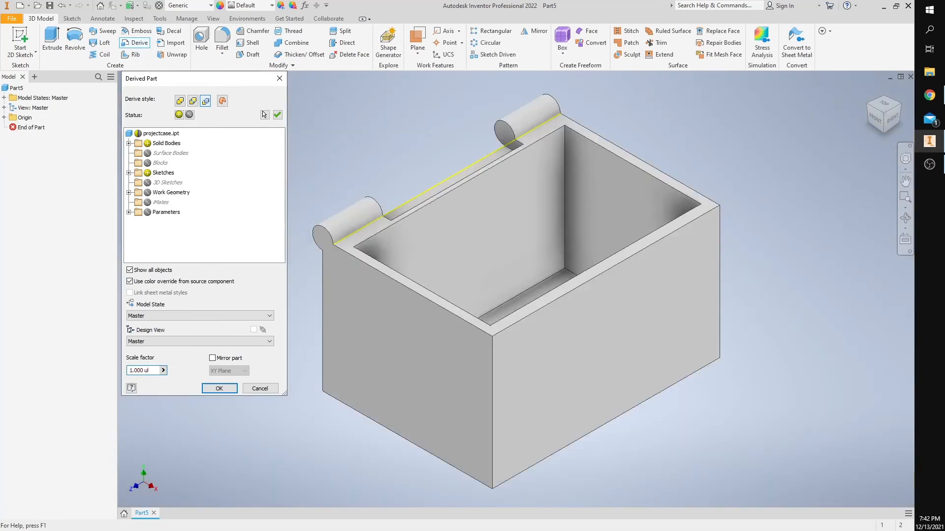
# Try a scale factor of 0.5 for the derived box, and set it back to 1.
pyautogui.press('BackSpace')
pyautogui.press('Right')
pyautogui.press('Delete')
pyautogui.write('5')
pyautogui.press('BackSpace')
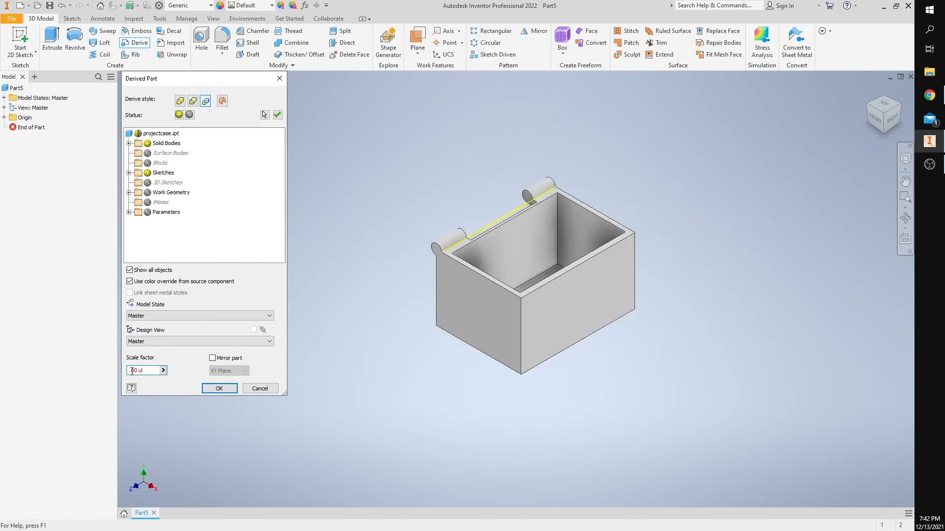
pyautogui.write('1')
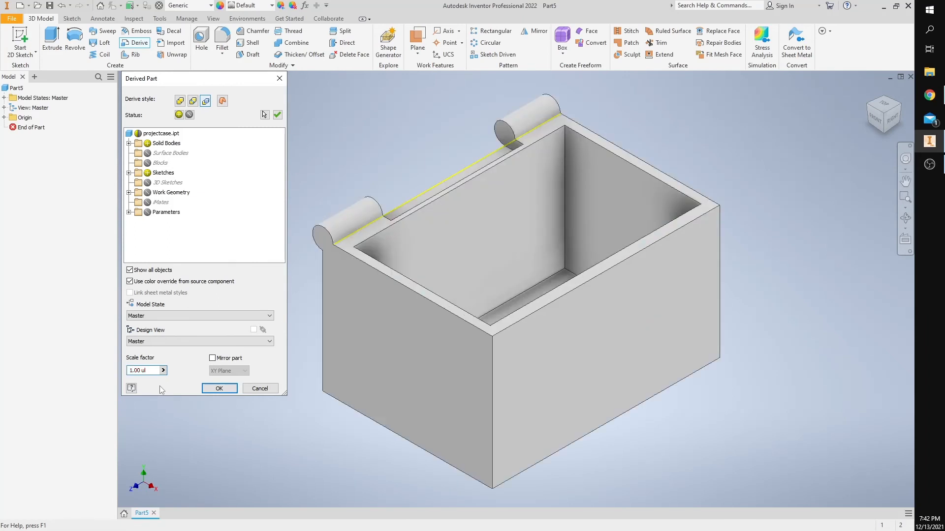
# Create the derived box from projectcase.ipt at a scale factor of 1.
pyautogui.click(215, 390)
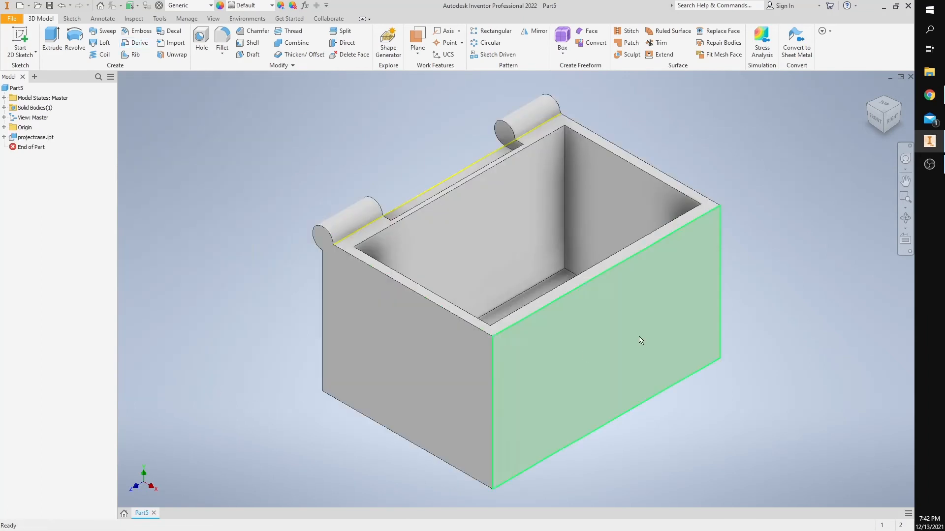
# Update and examine the derived part's mass, area and volume in the physical iProperties.
pyautogui.write('ipro')
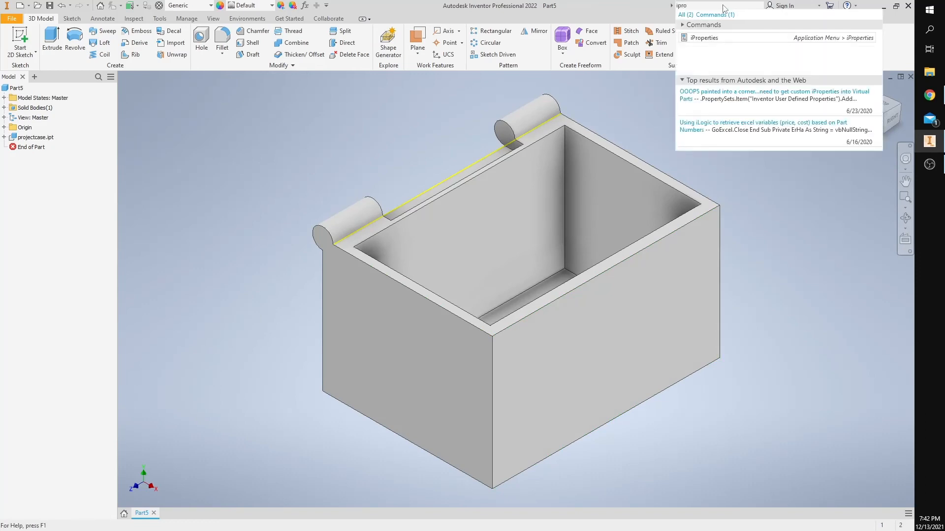
pyautogui.click(721, 38)
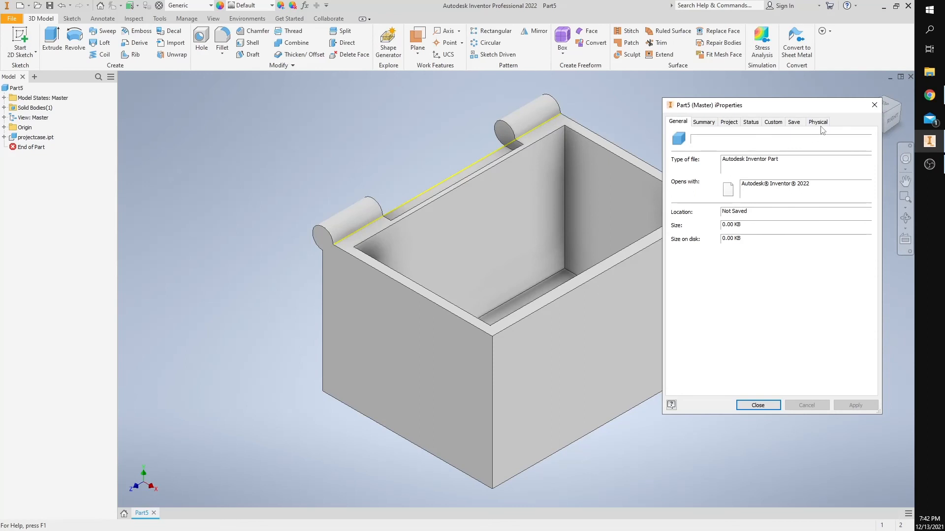
pyautogui.click(819, 122)
pyautogui.click(857, 146)
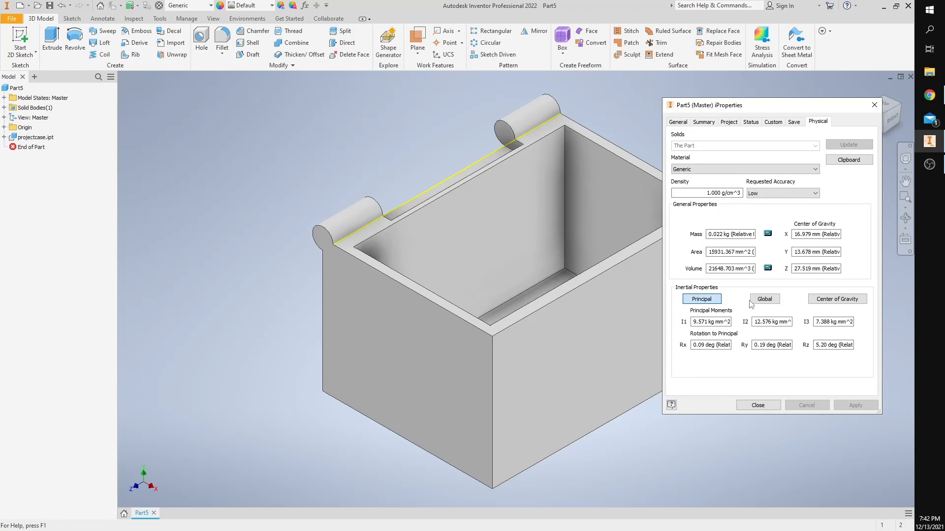
pyautogui.click(760, 405)
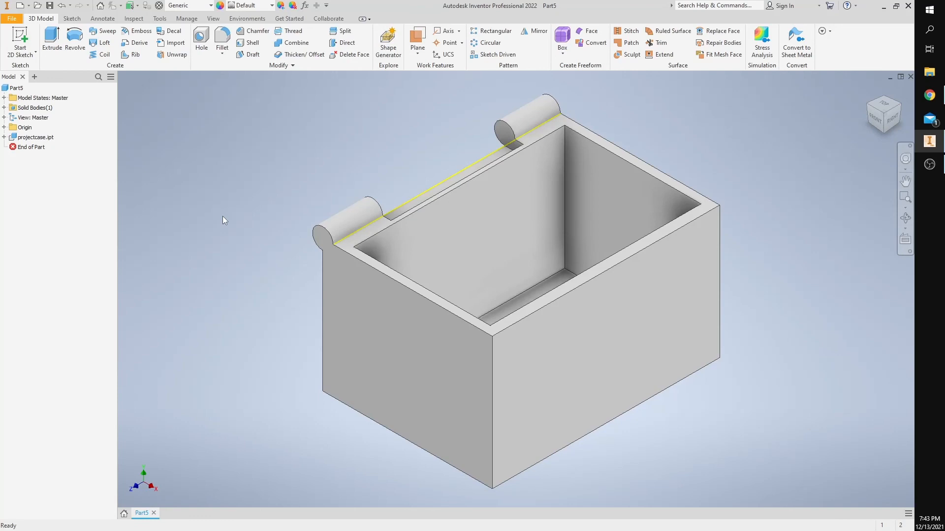
# Start exporting the derived part to a CAD format, with STL as the file type.
pyautogui.click(12, 18)
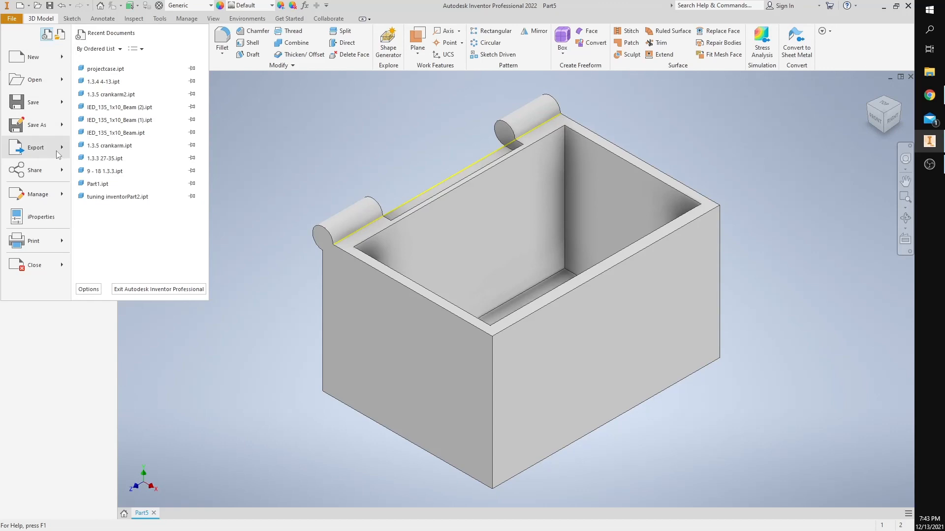
pyautogui.moveTo(58, 155)
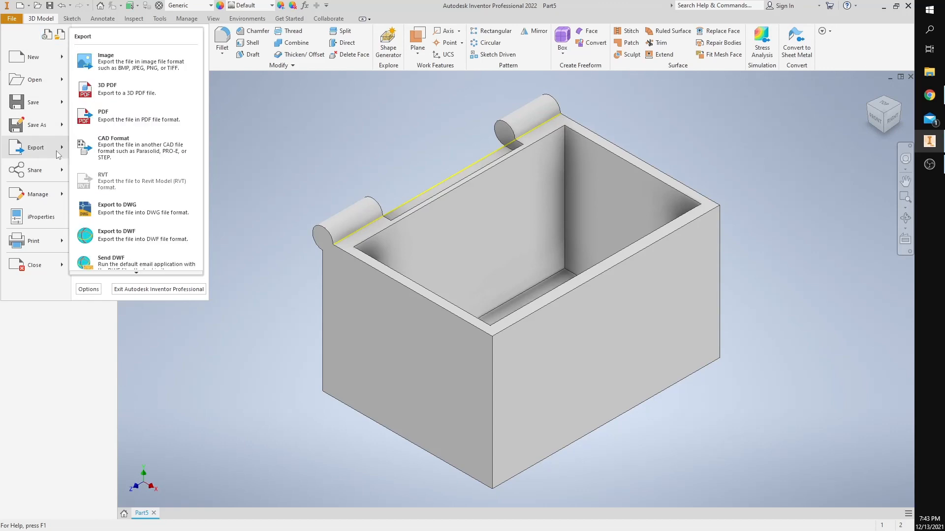
pyautogui.click(124, 152)
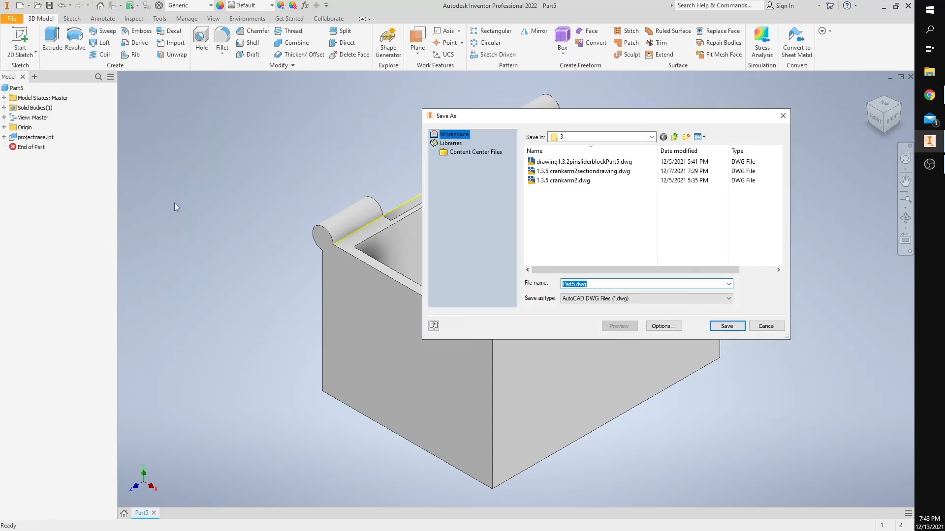
pyautogui.click(728, 299)
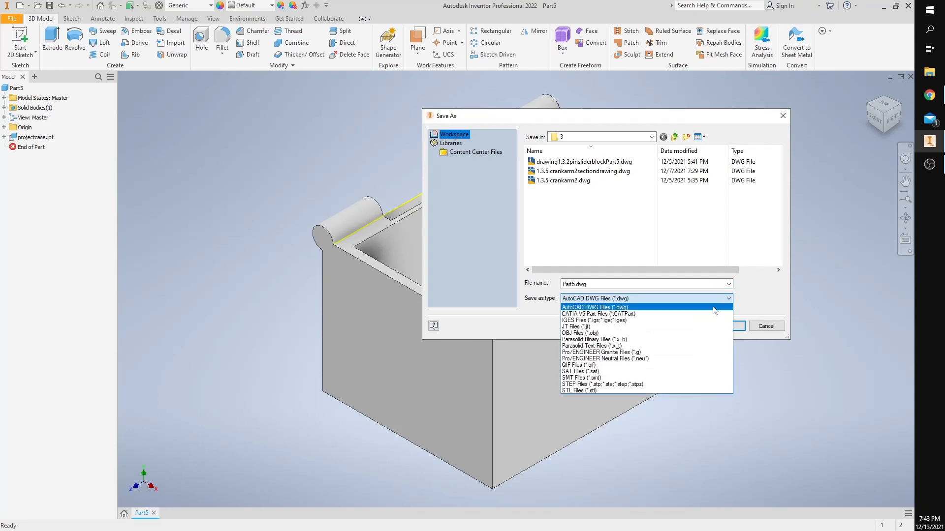
pyautogui.click(611, 390)
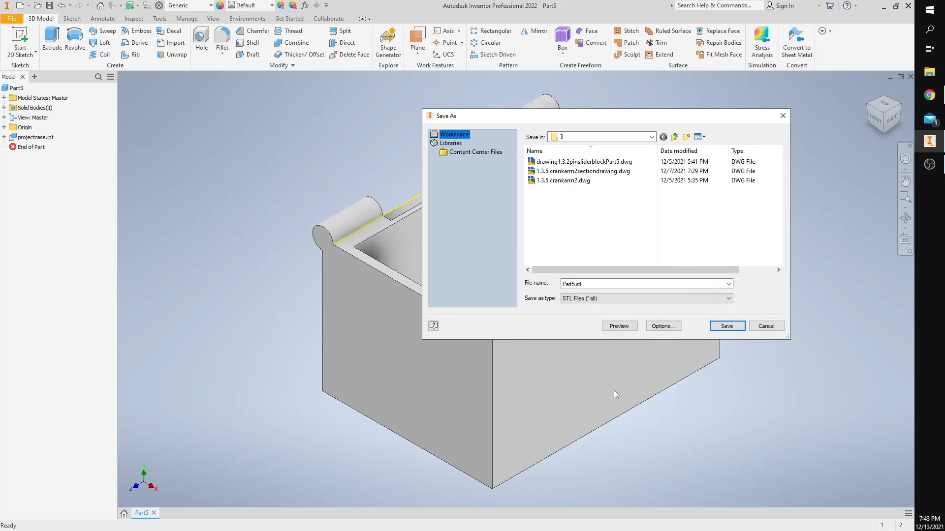
# Save the STL export to the Desktop under the name finishedcase.
pyautogui.click(621, 137)
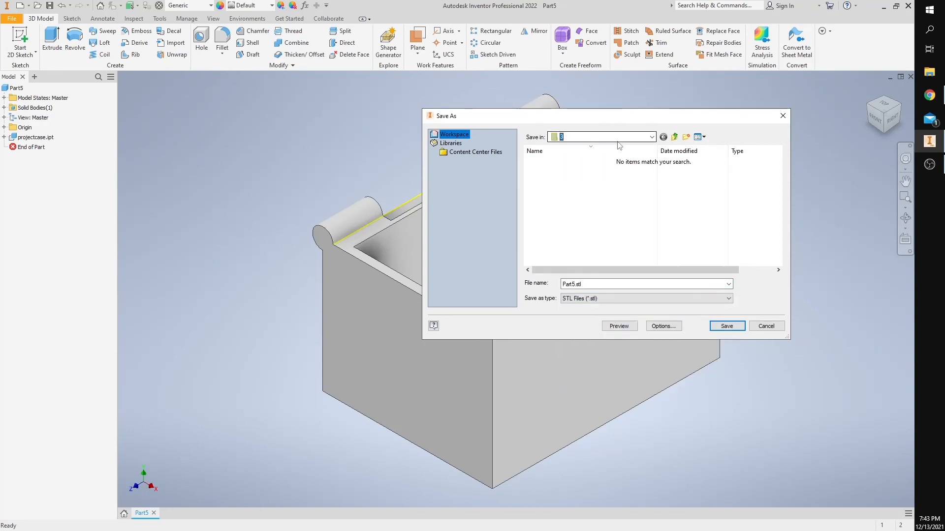
pyautogui.scroll(5, 608, 187)
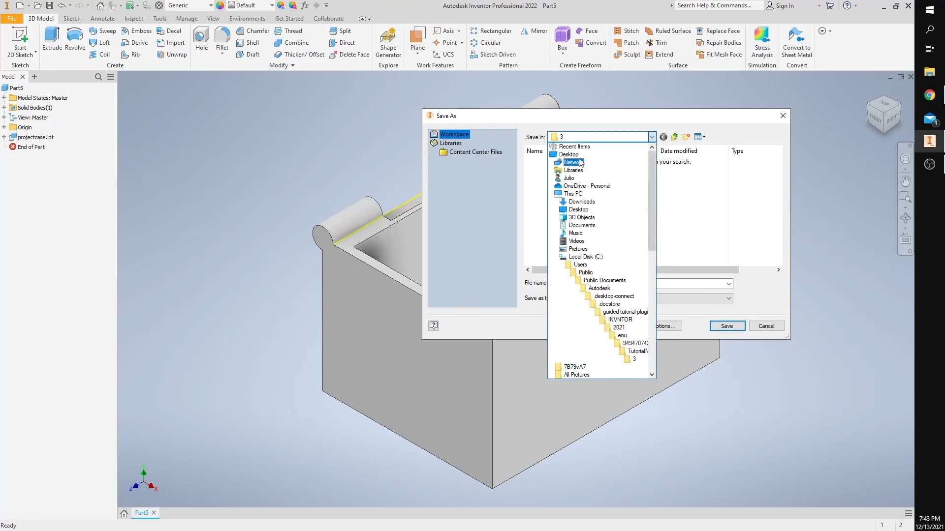
pyautogui.click(570, 154)
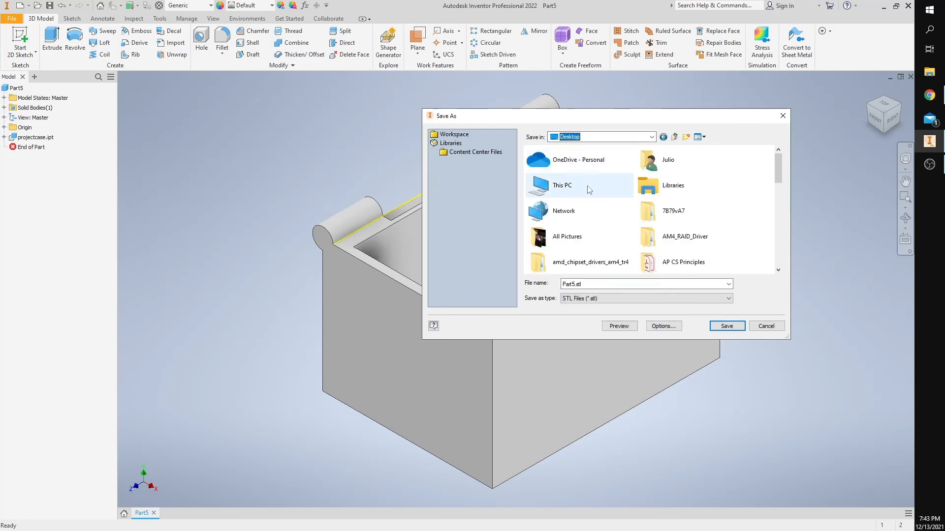
pyautogui.doubleClick(574, 286)
pyautogui.click(573, 286)
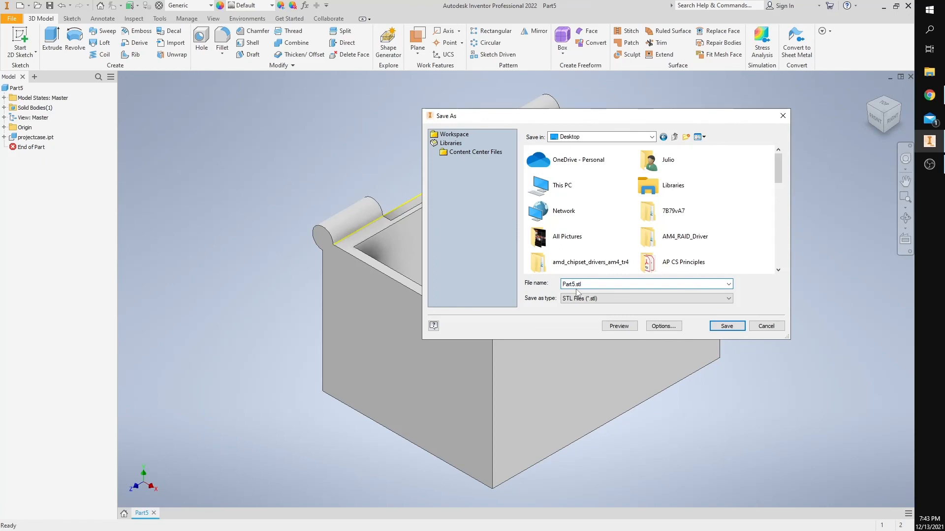
pyautogui.press('BackSpace')
pyautogui.press('BackSpace')
pyautogui.press('BackSpace')
pyautogui.press('BackSpace')
pyautogui.press('BackSpace')
pyautogui.write('finishedcase')
pyautogui.click(732, 328)
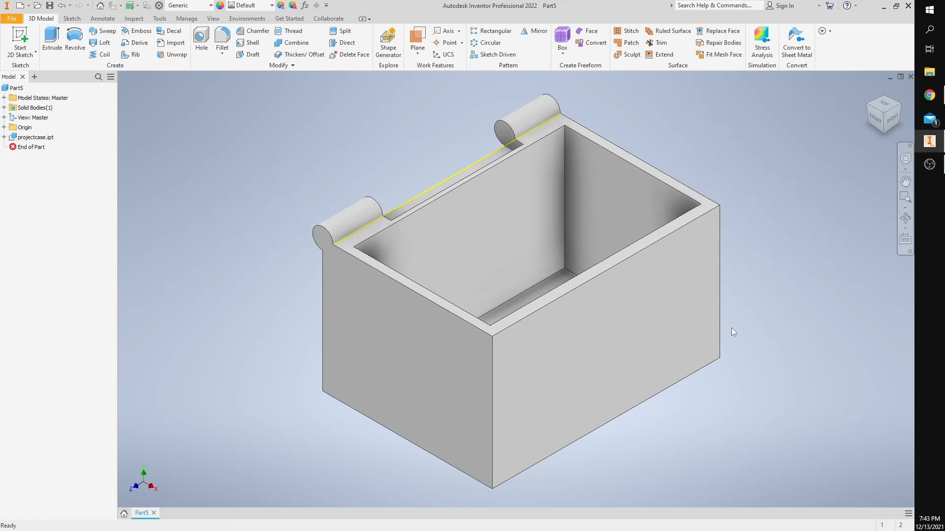